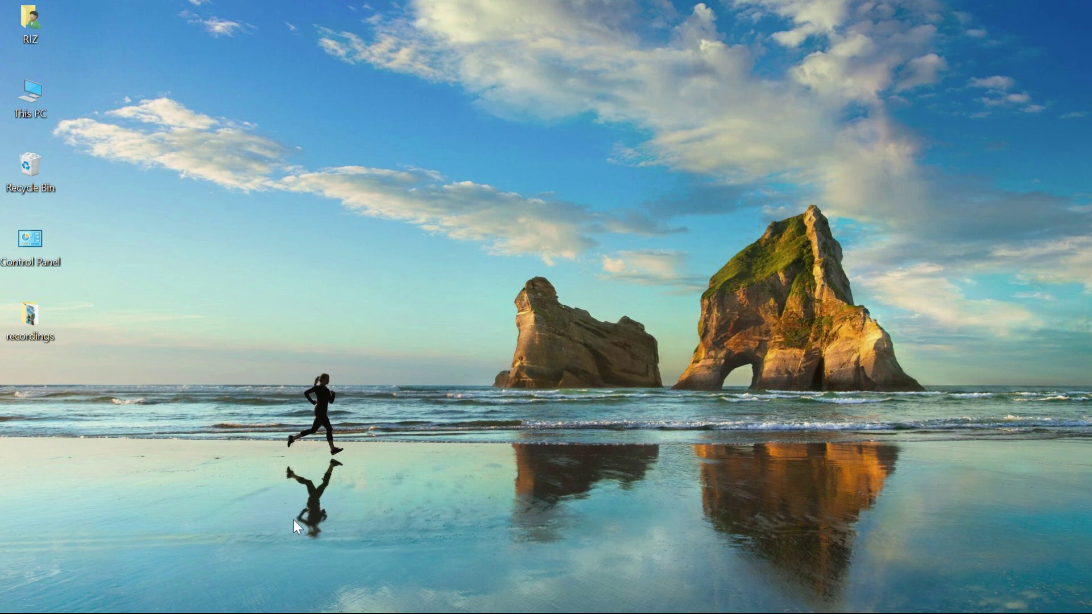
- Restore the Avaya IP Office Manager window from the taskbar, showing the TesT MNC system settings
mouse_move(401, 611)
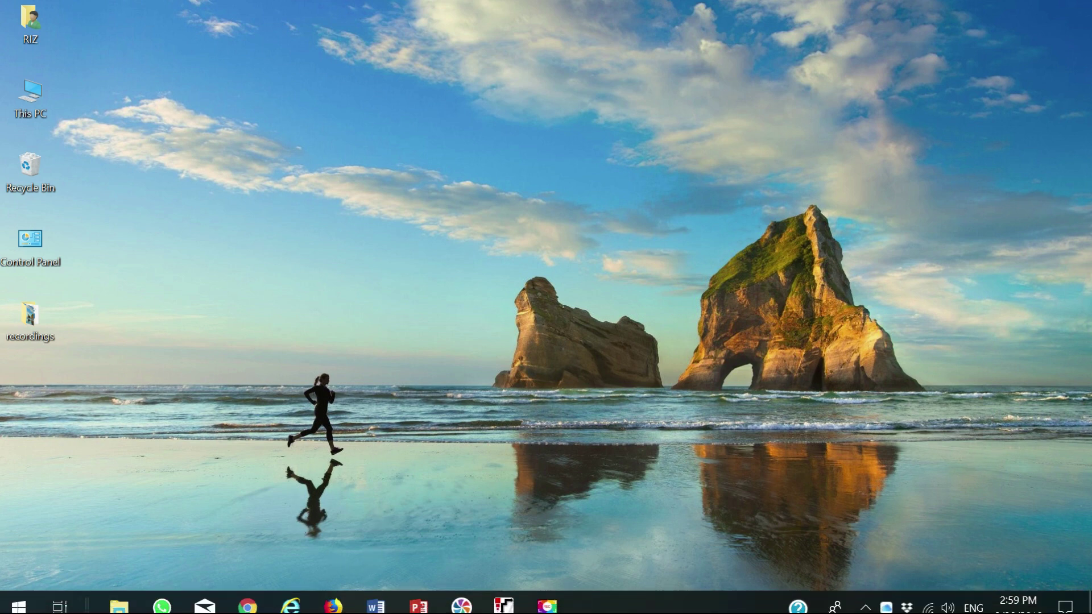
left_click(514, 609)
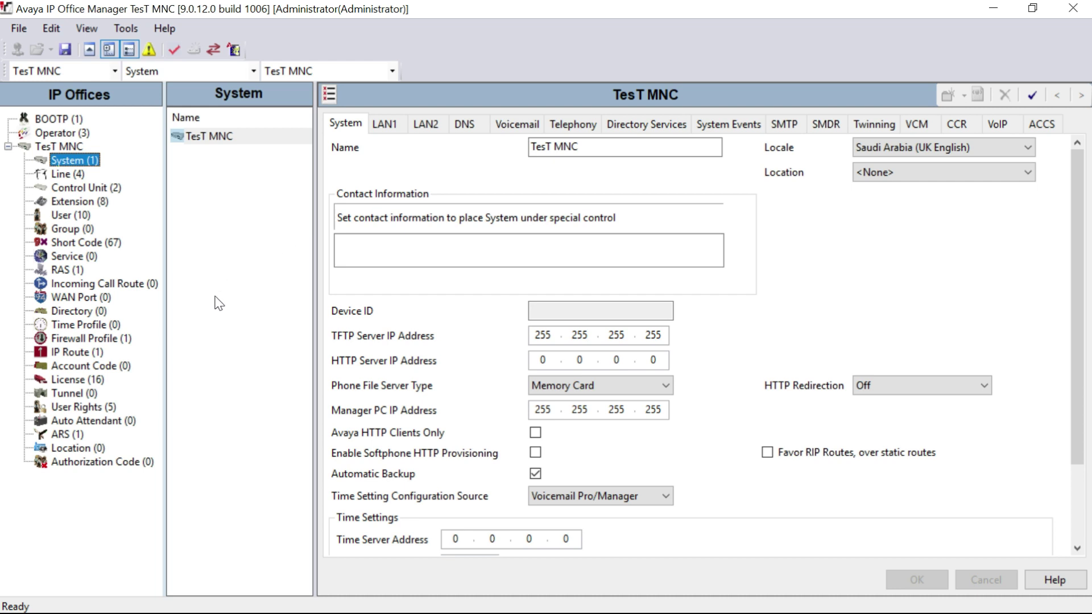
- Open the User Rights list and view the IP Auto-create record's settings
left_click(81, 407)
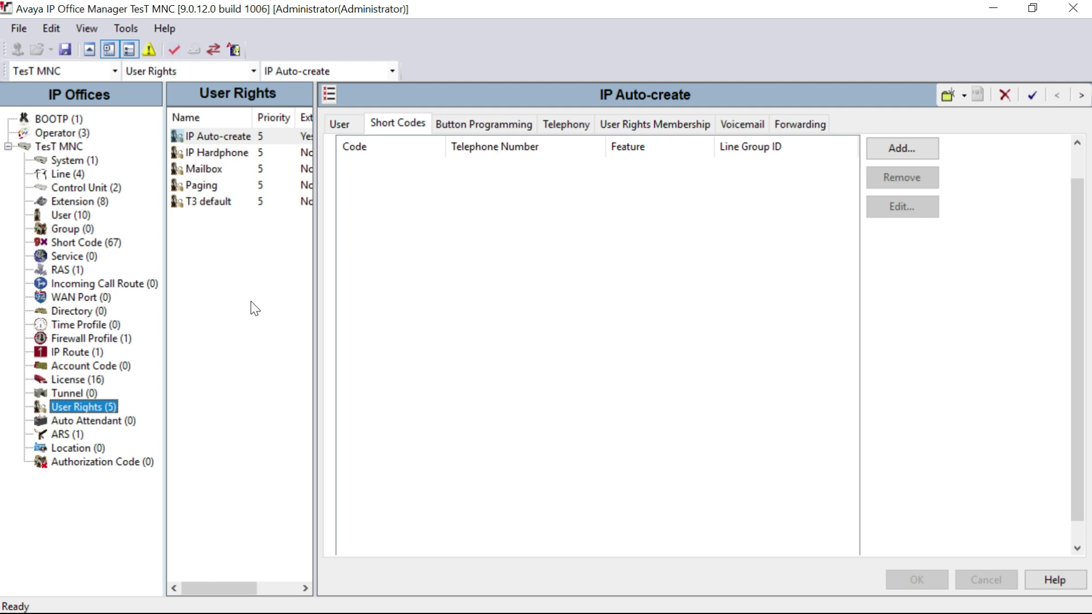
left_click(254, 307)
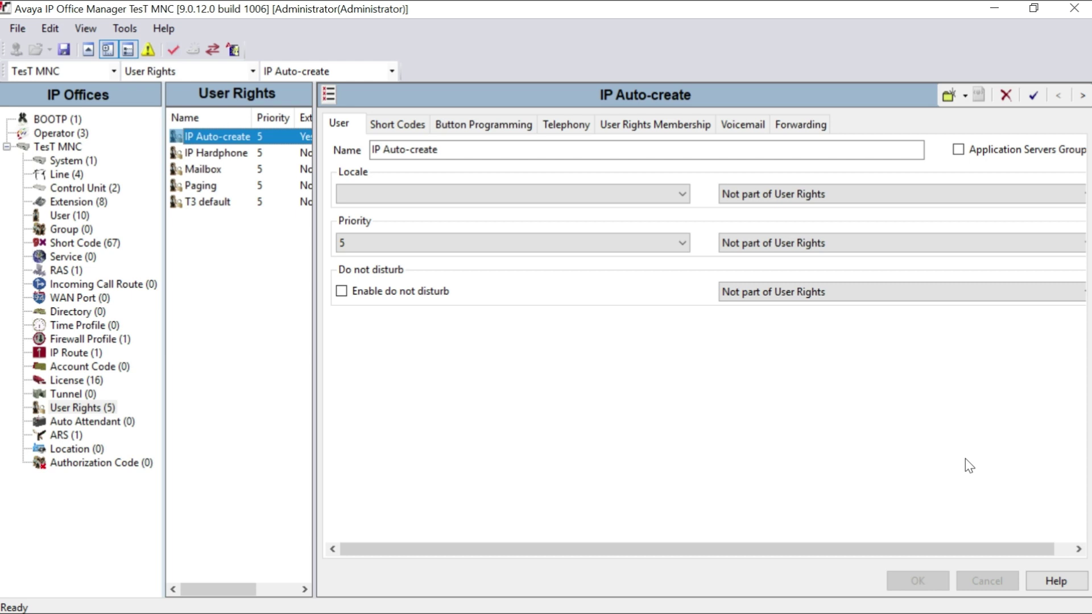
- Create a user rights record named Intercome with short codes set to Apply User Rights value
right_click(224, 262)
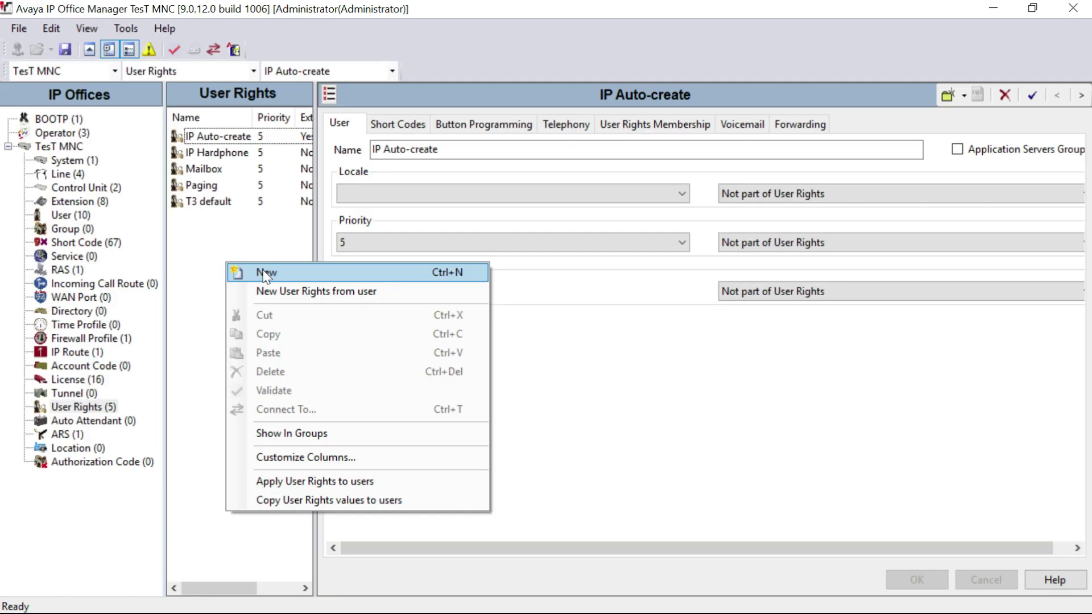
left_click(265, 274)
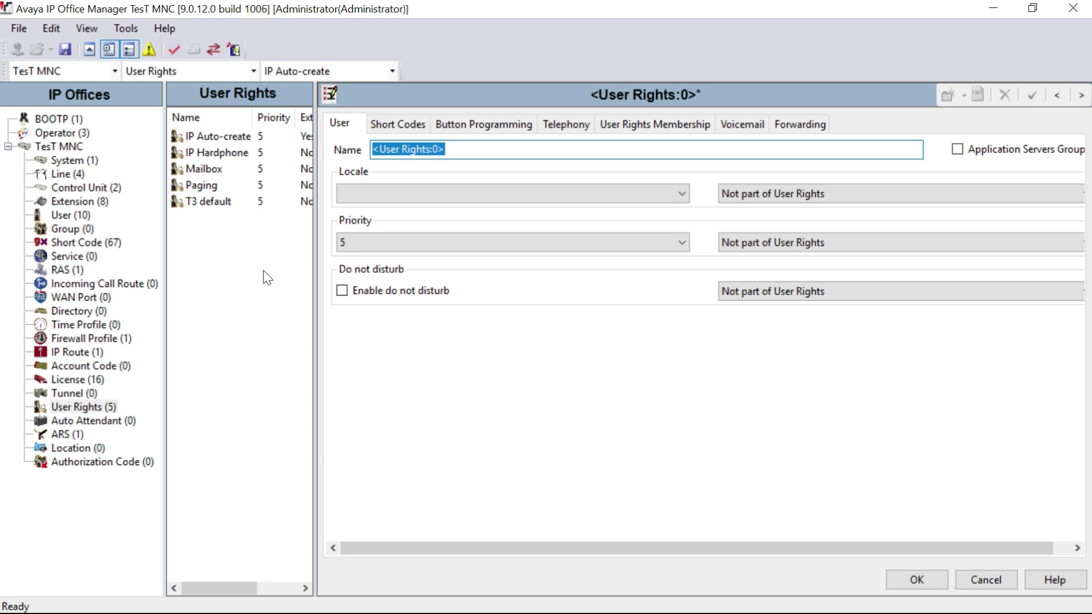
type("Intercome")
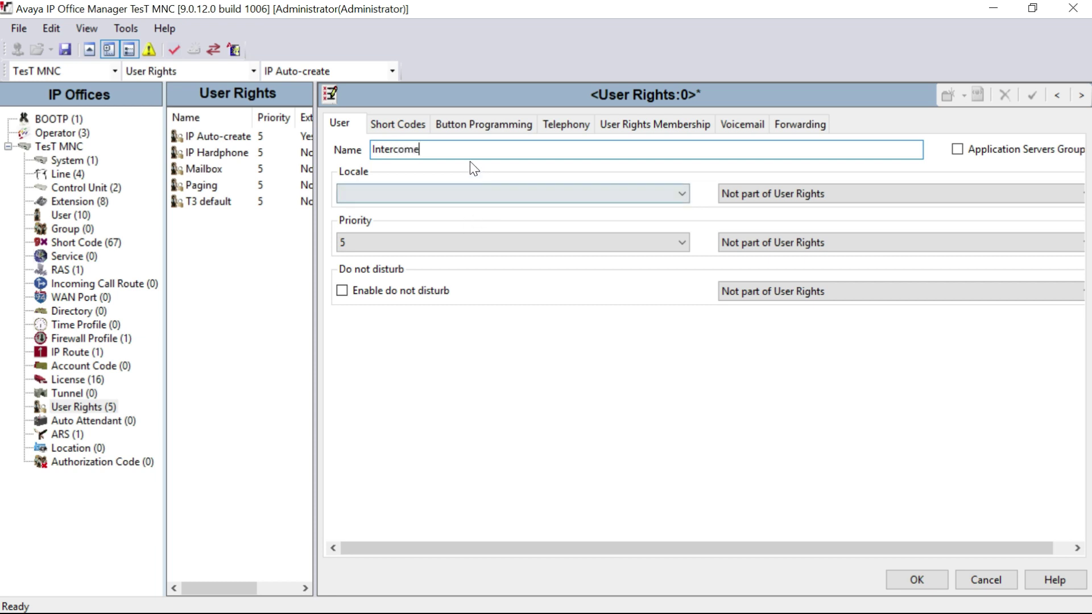
left_click(399, 125)
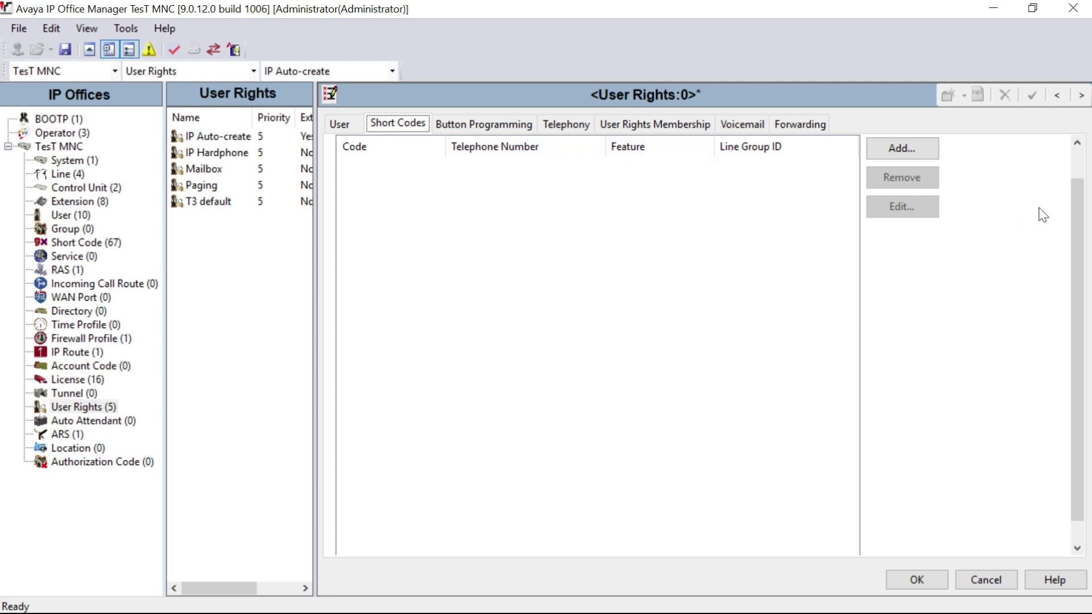
left_click_drag(1074, 200, 1077, 163)
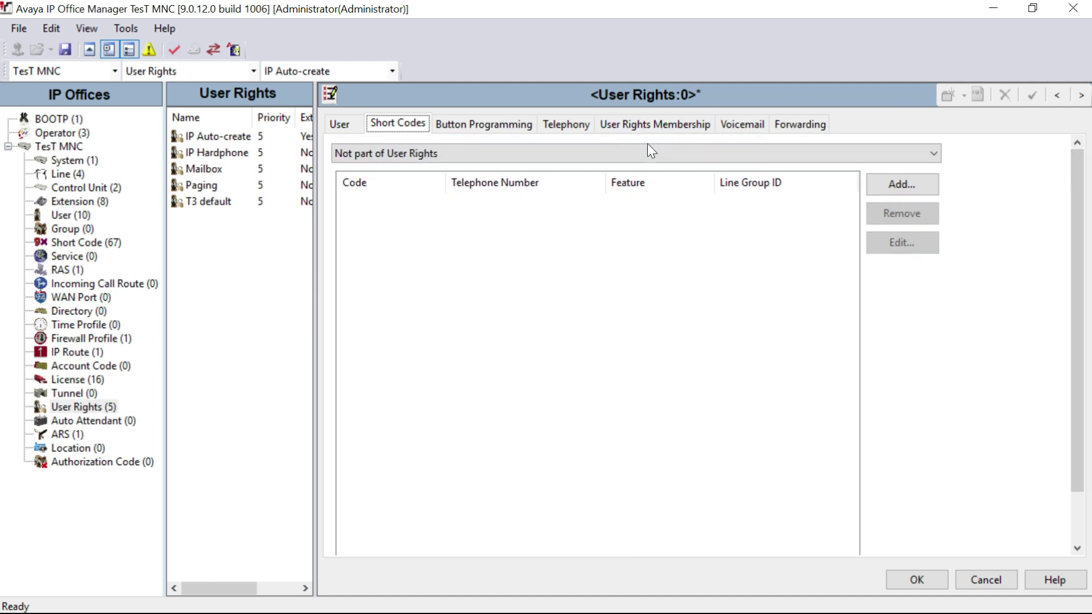
left_click(633, 154)
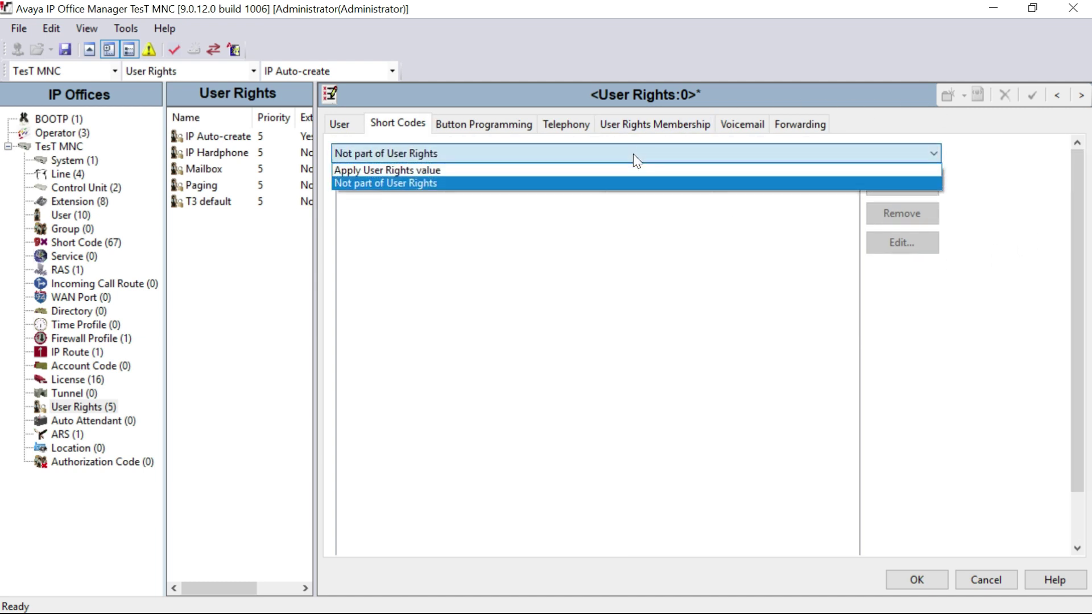
left_click(612, 170)
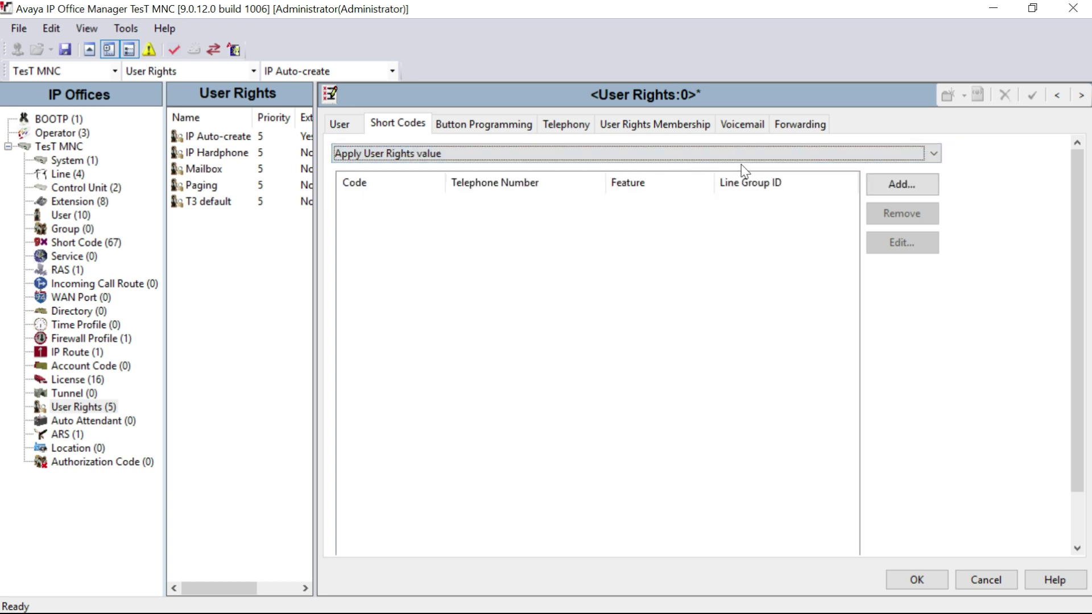
- Add short code 9N with feature Barred and telephone number N
left_click(906, 191)
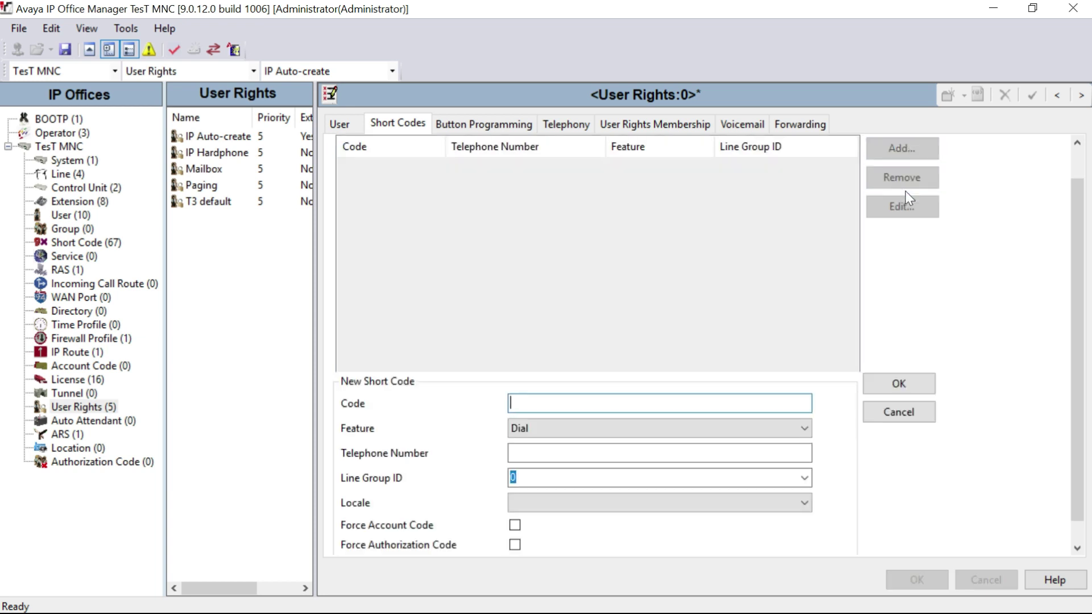
type("9N")
key("Tab")
key("b")
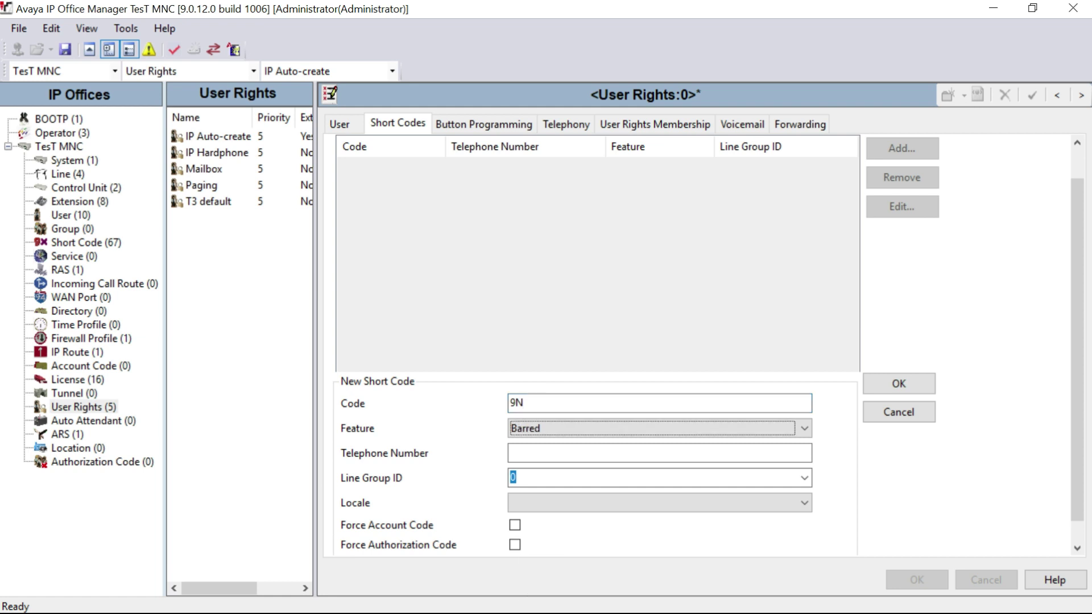
key("Tab")
type("N")
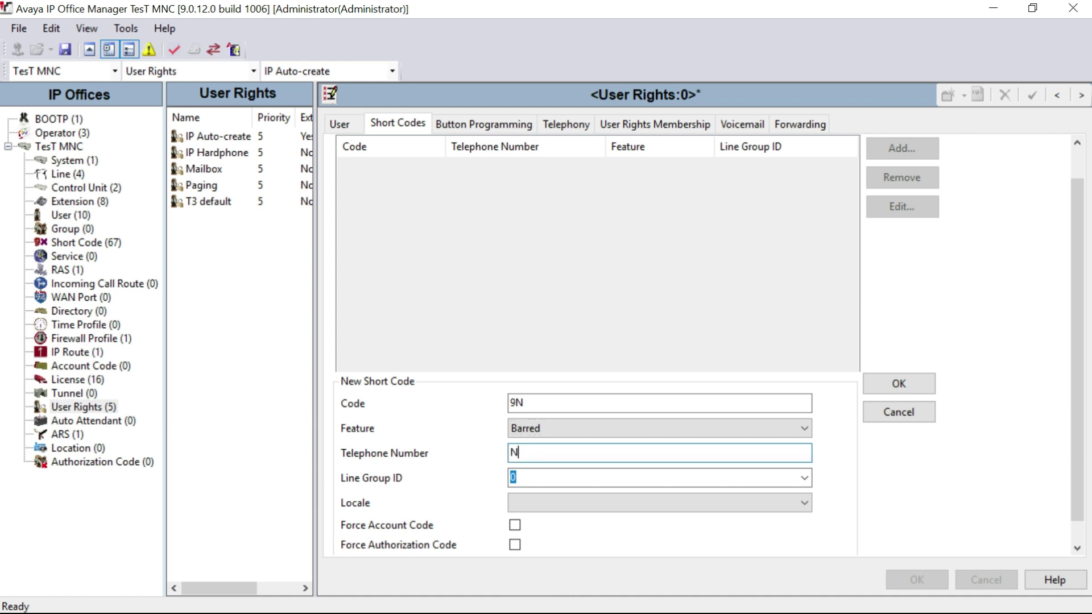
left_click(909, 377)
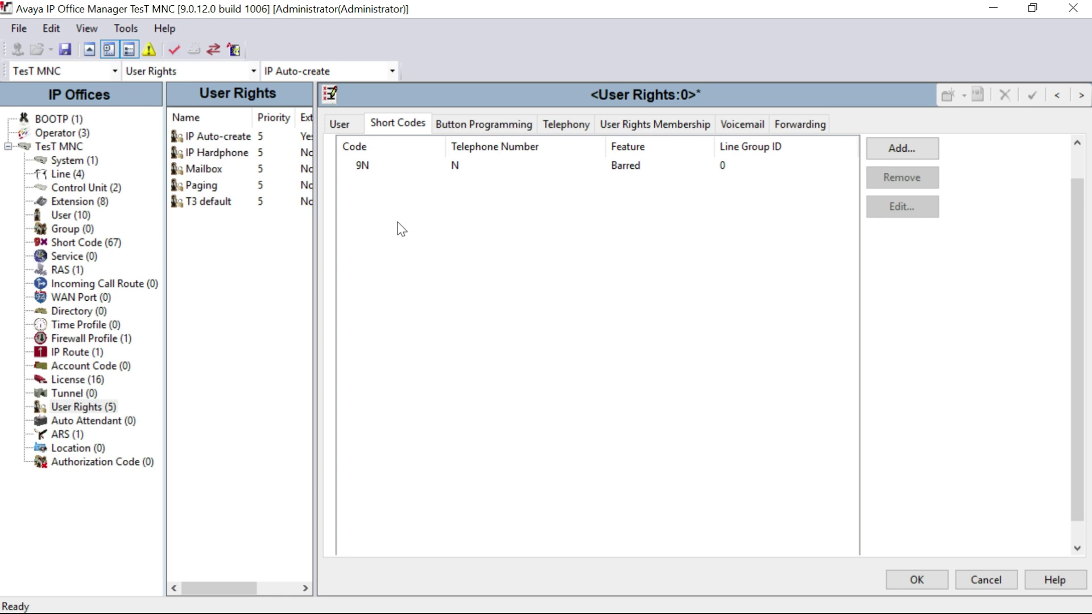
scroll(1074, 210, "up", 2)
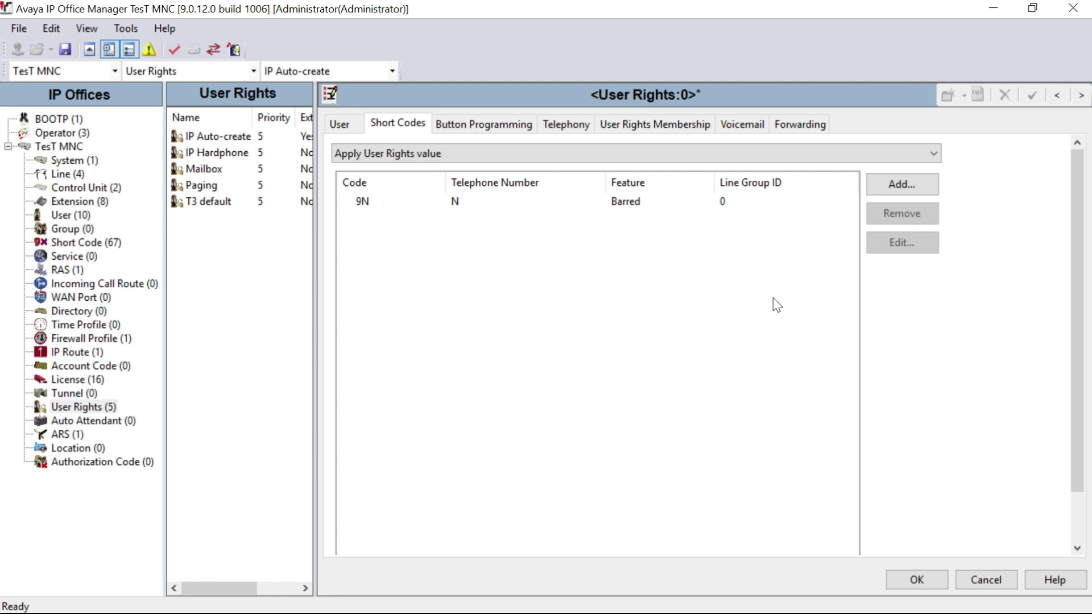
- Make Extn201 a member, save Intercome, and check its 9N Barred short code
left_click(640, 127)
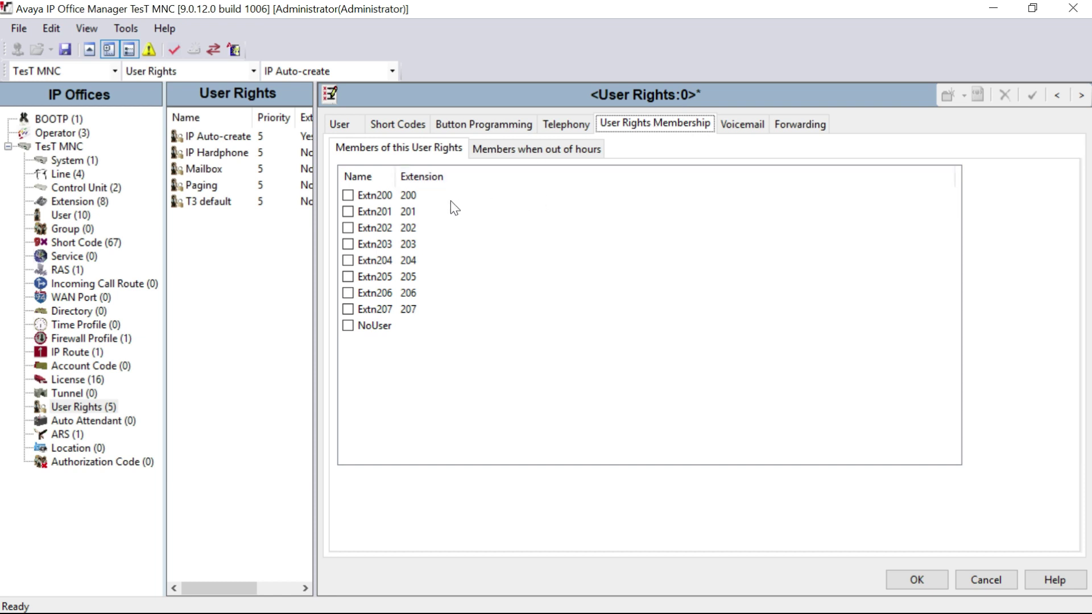
left_click(348, 211)
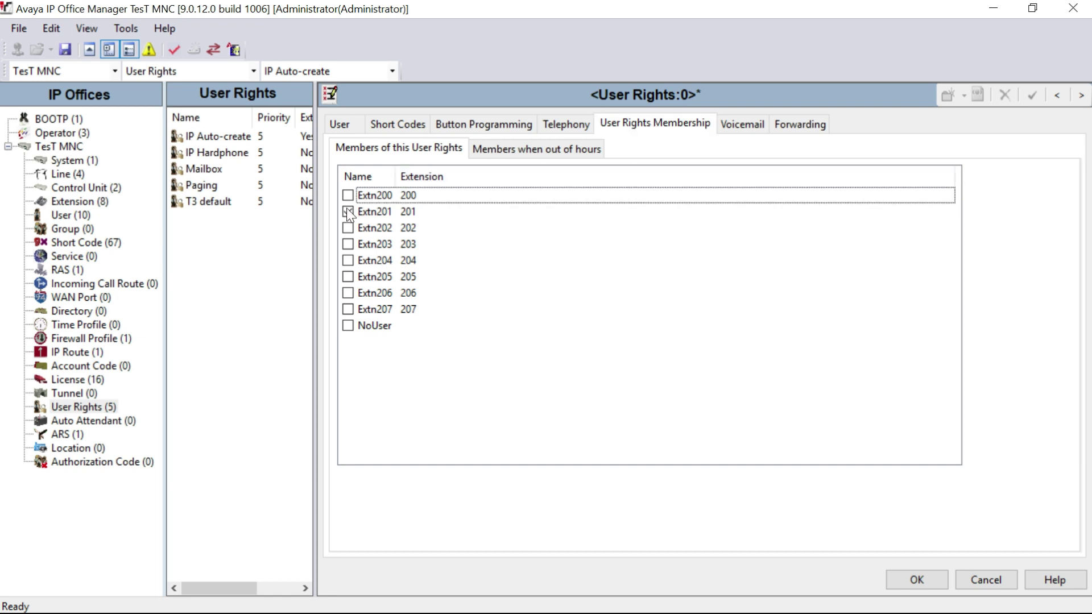
left_click(921, 579)
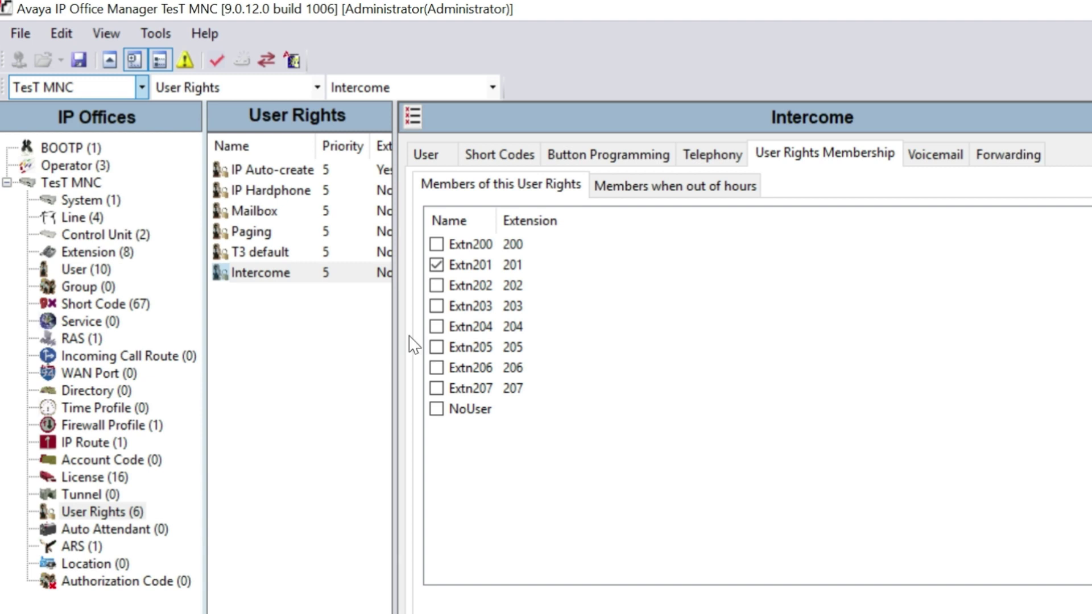
left_click(501, 154)
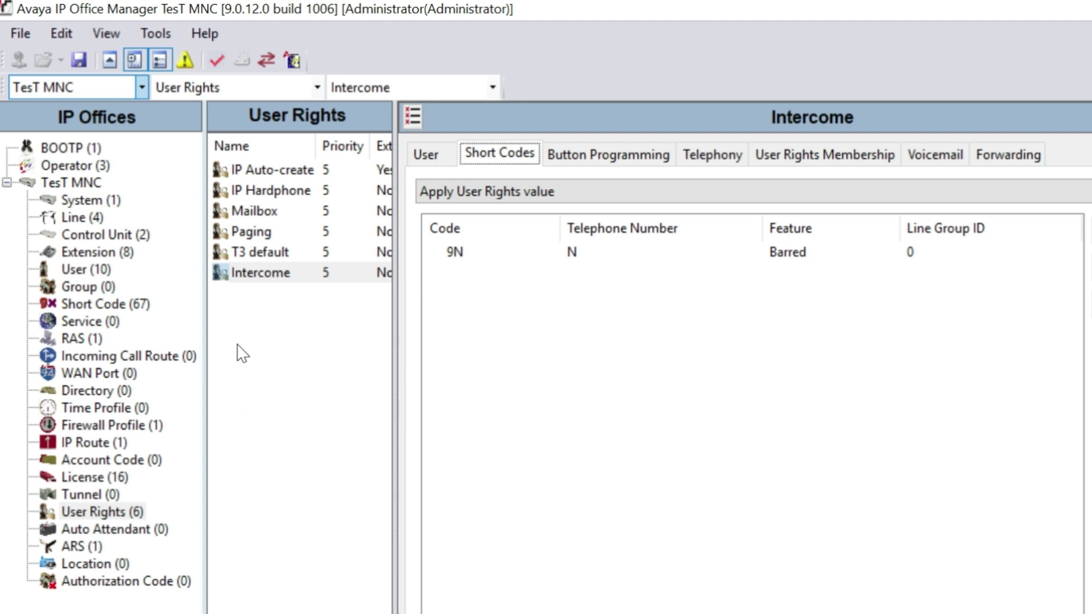
- Create a user rights record named Local with short codes set to Apply User Rights value
left_click(277, 338)
right_click(273, 330)
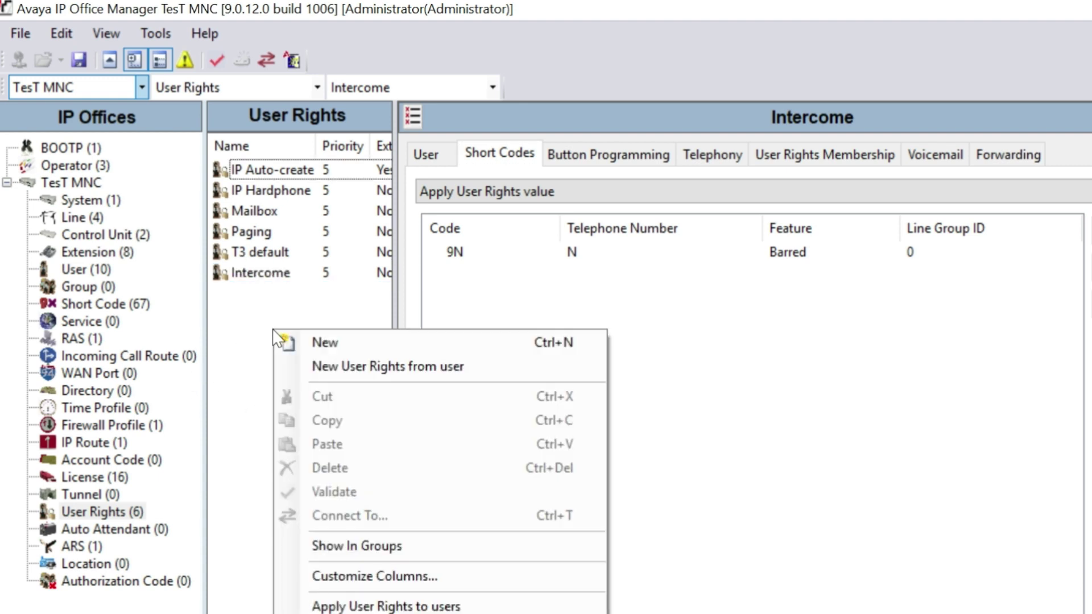
left_click(319, 341)
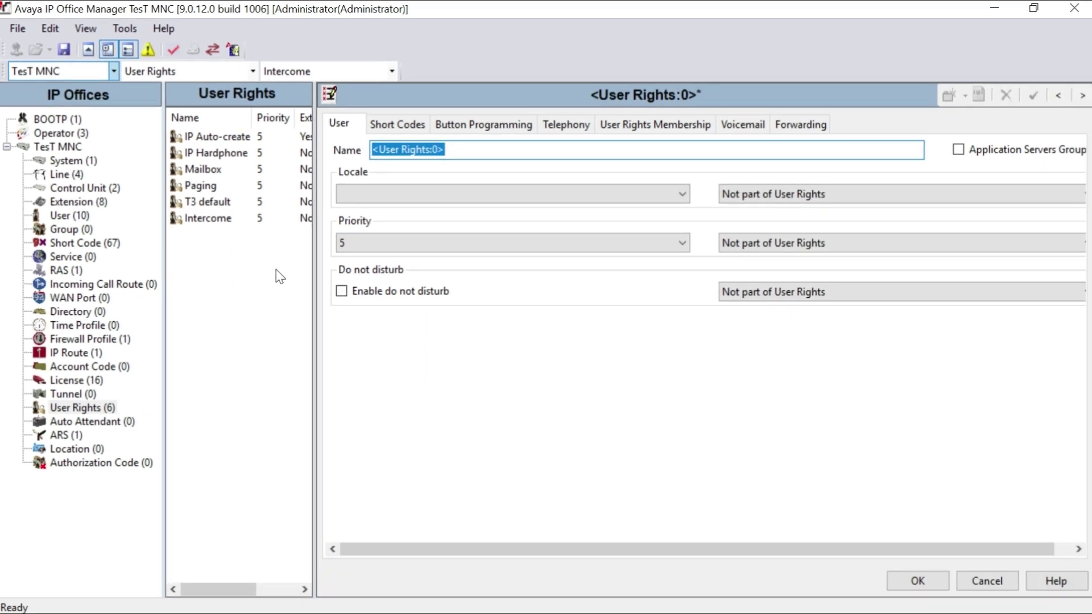
type("Local")
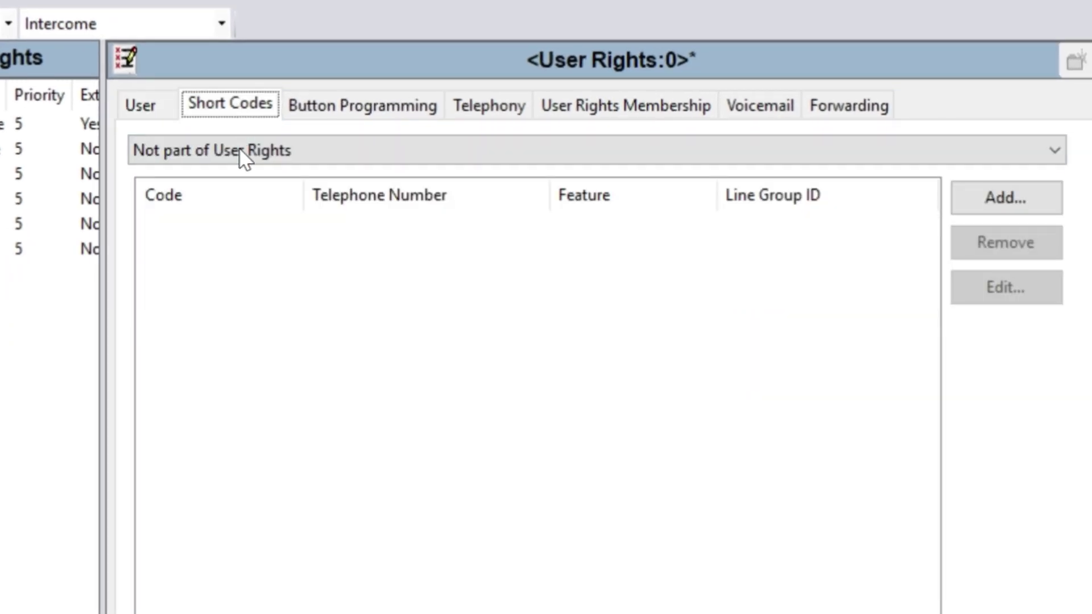
left_click(239, 152)
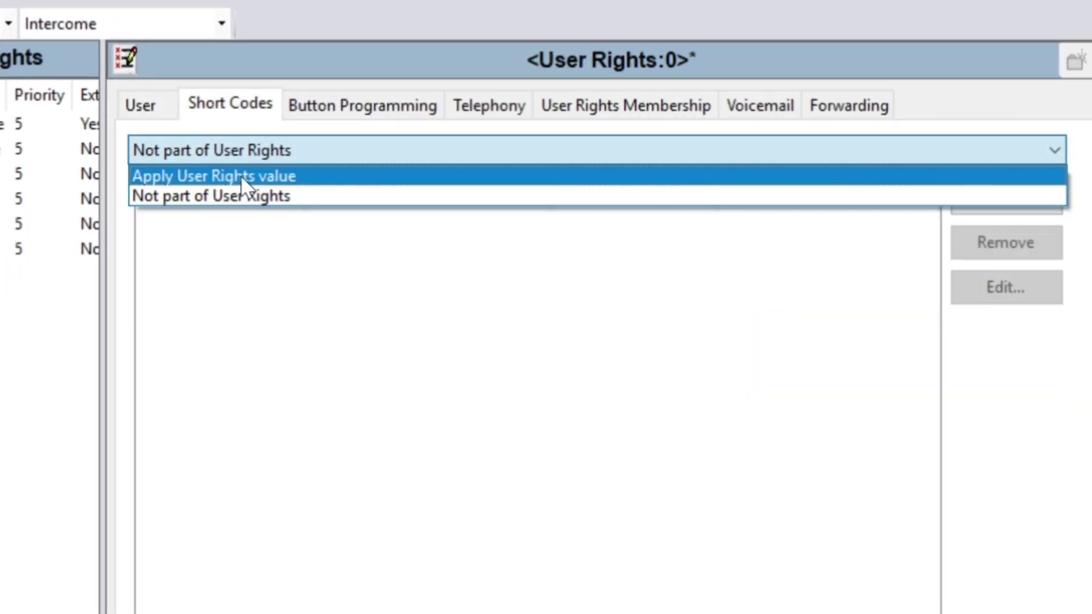
left_click(240, 175)
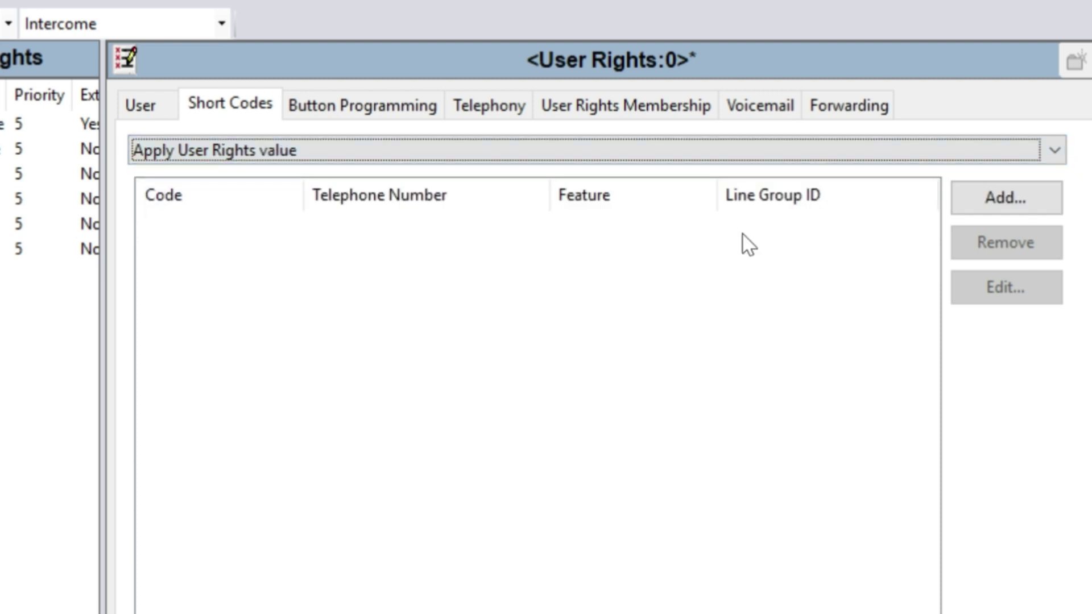
left_click(1011, 198)
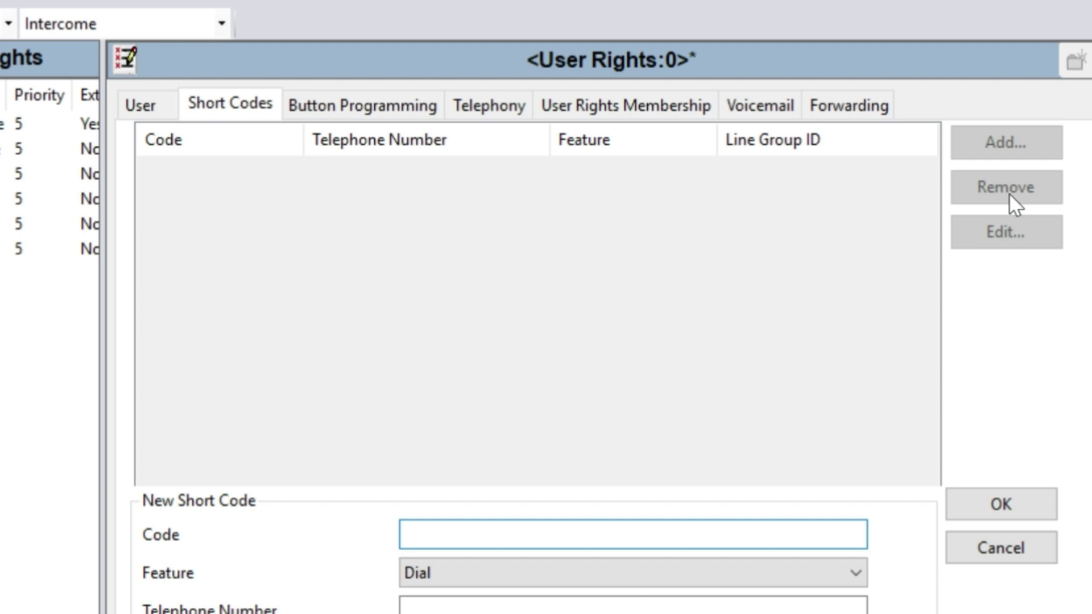
- Add short code 9N with feature Dial and telephone number N on line group 0
type("9N")
key("Tab")
key("Tab")
key("Tab")
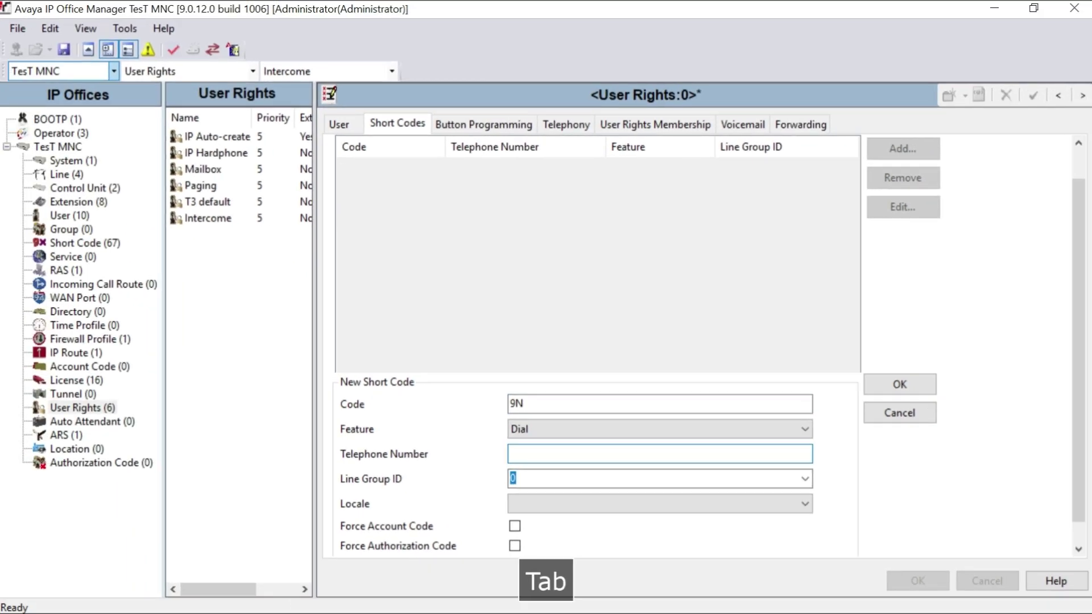
type("N")
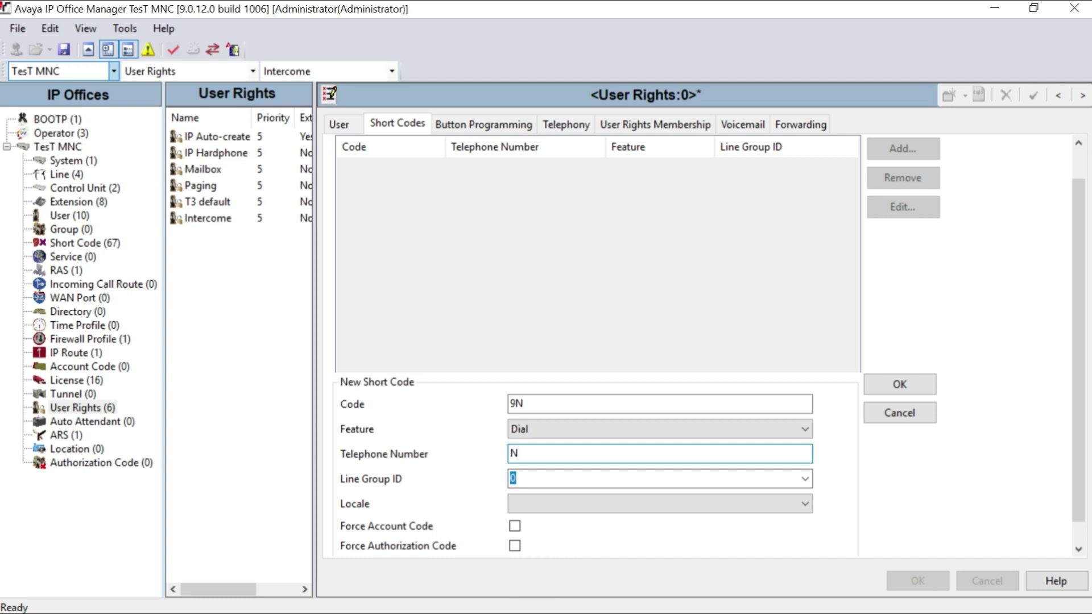
left_click(914, 384)
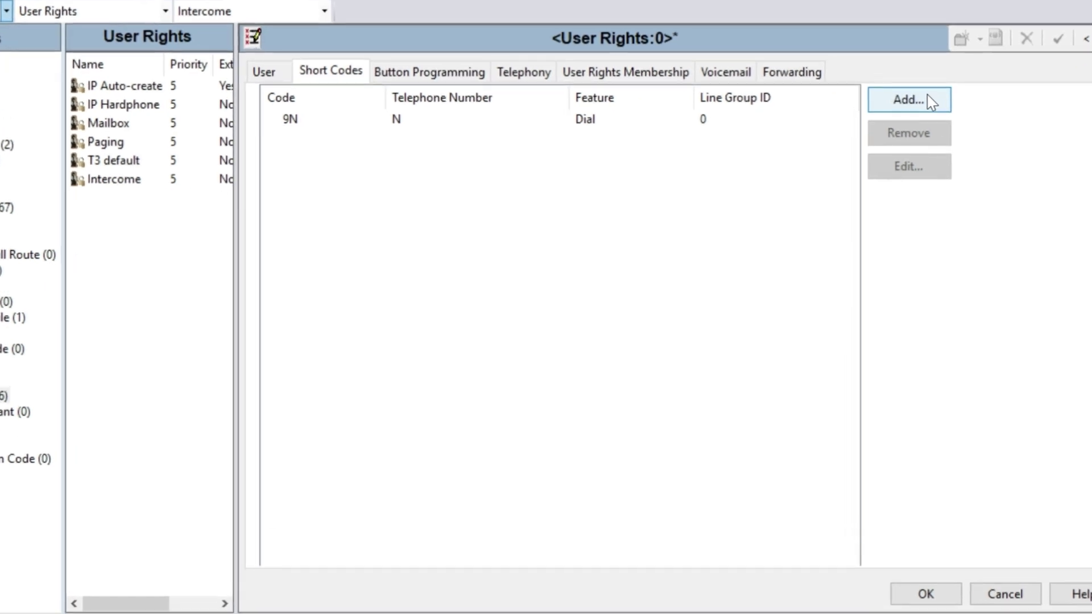
- Add short code 90 with feature Barred and telephone number 0N
left_click(927, 102)
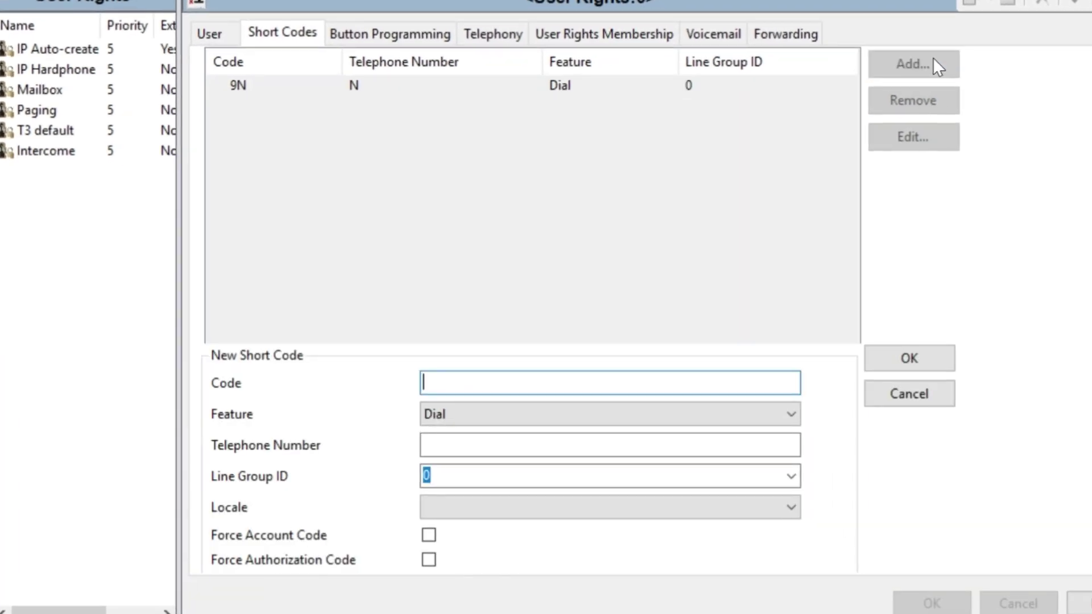
type("90")
key("Tab")
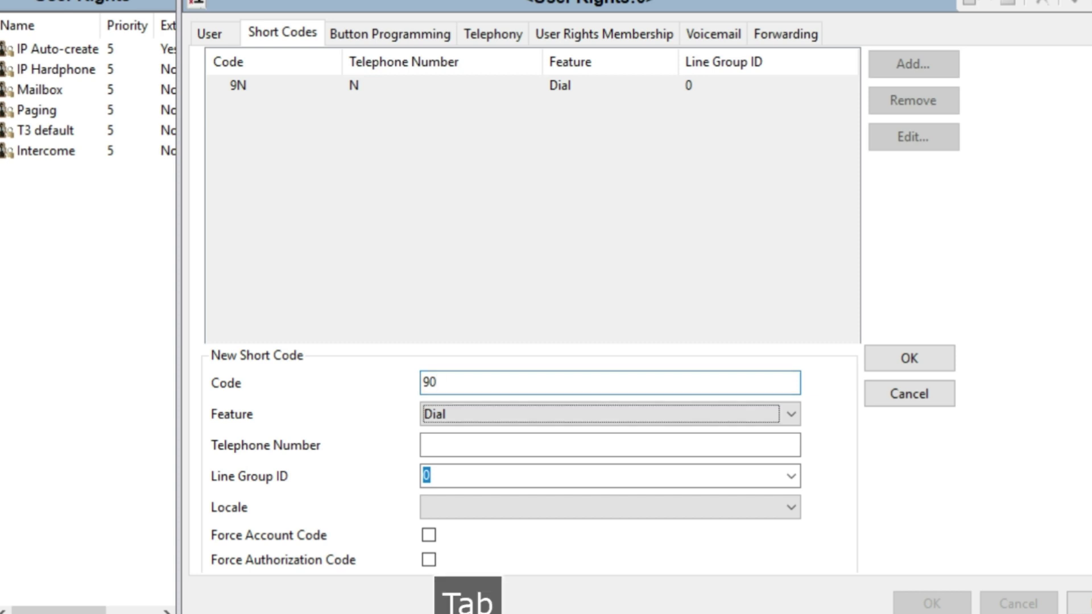
key("b")
key("Tab")
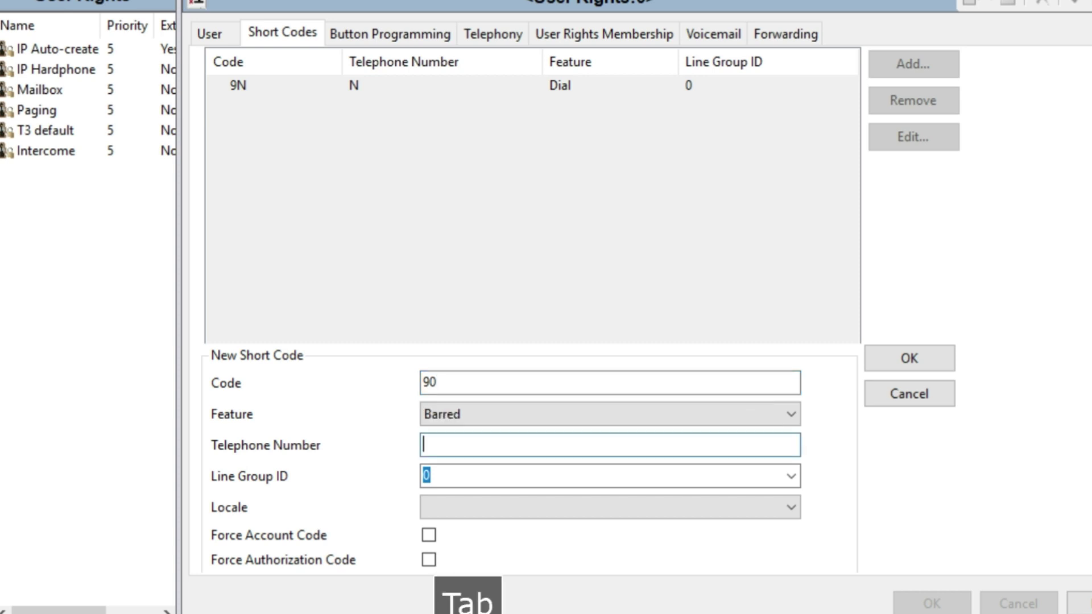
type("0N")
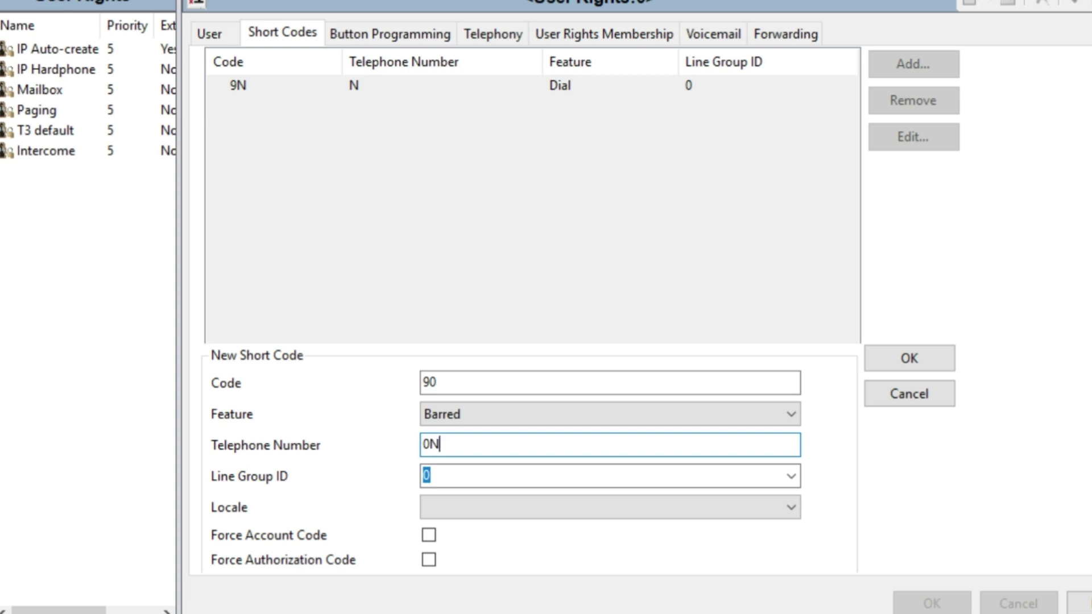
left_click(922, 358)
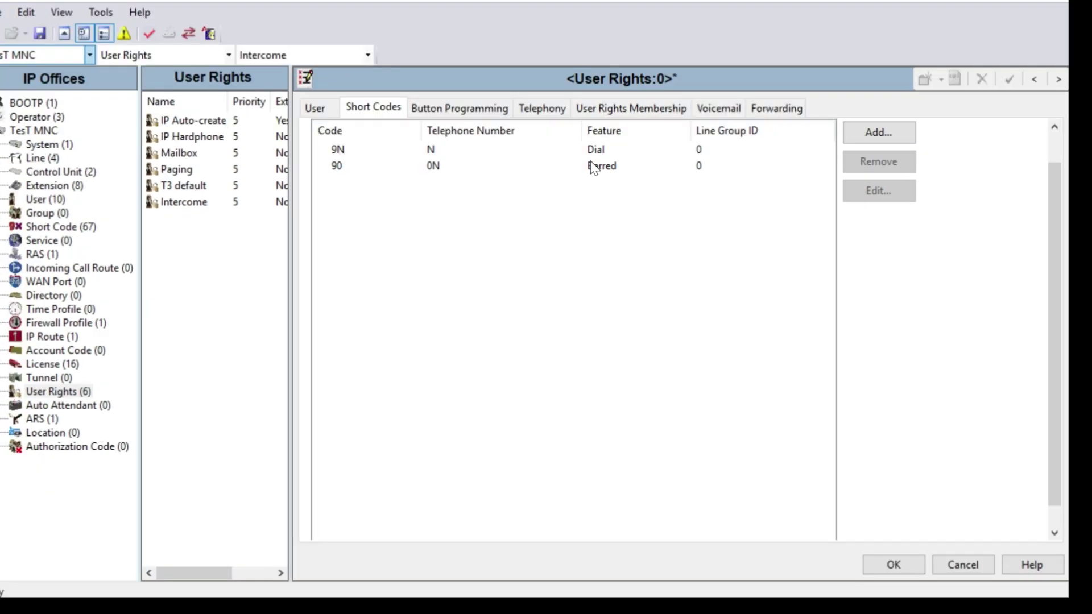
- Save the Local record and make Extn204 its only member
left_click(910, 563)
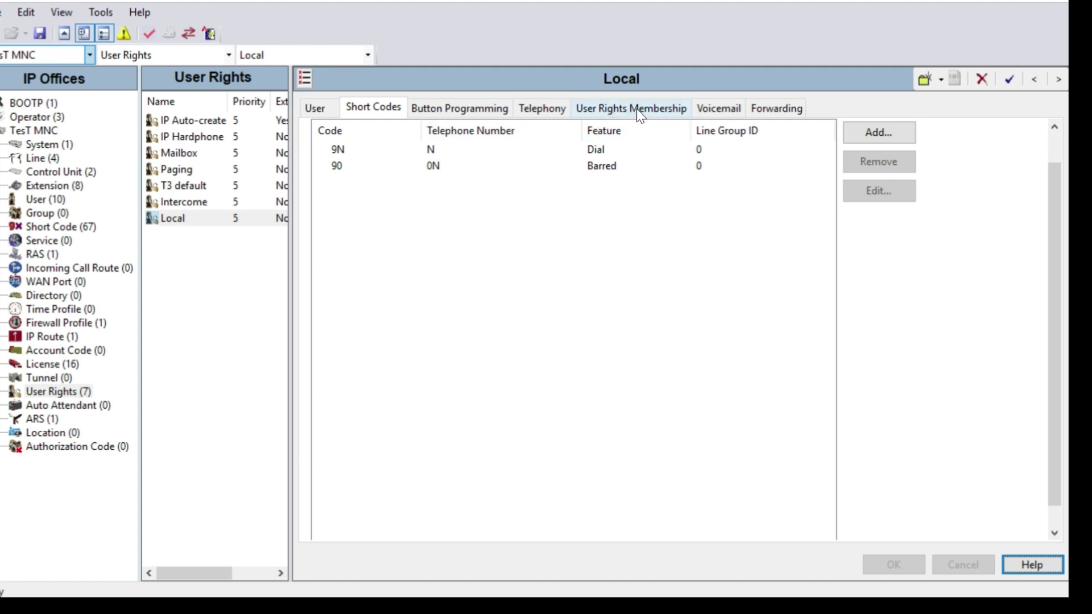
left_click(684, 117)
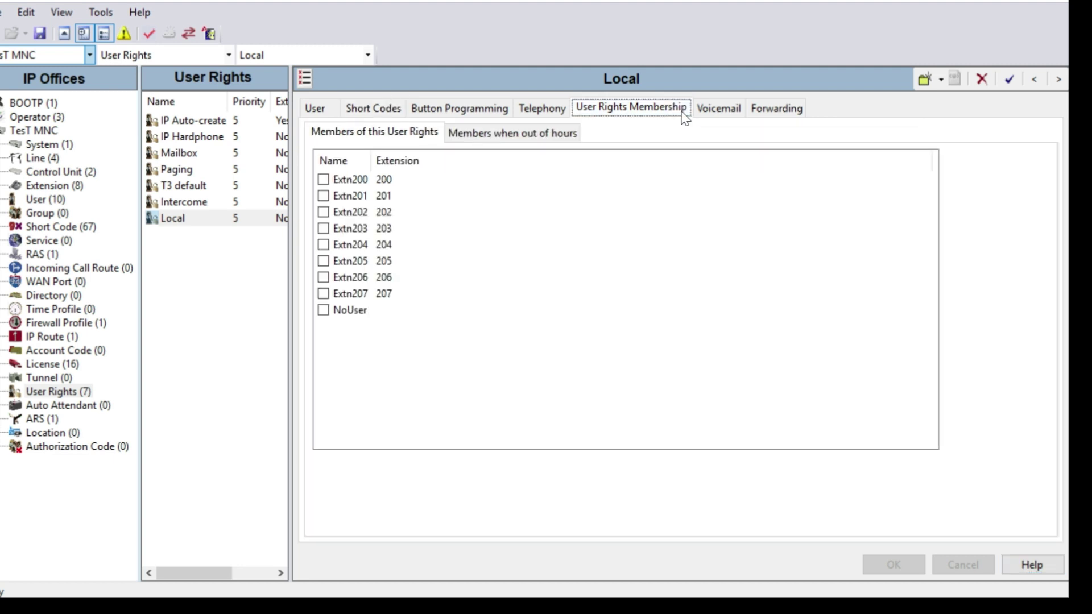
left_click(323, 245)
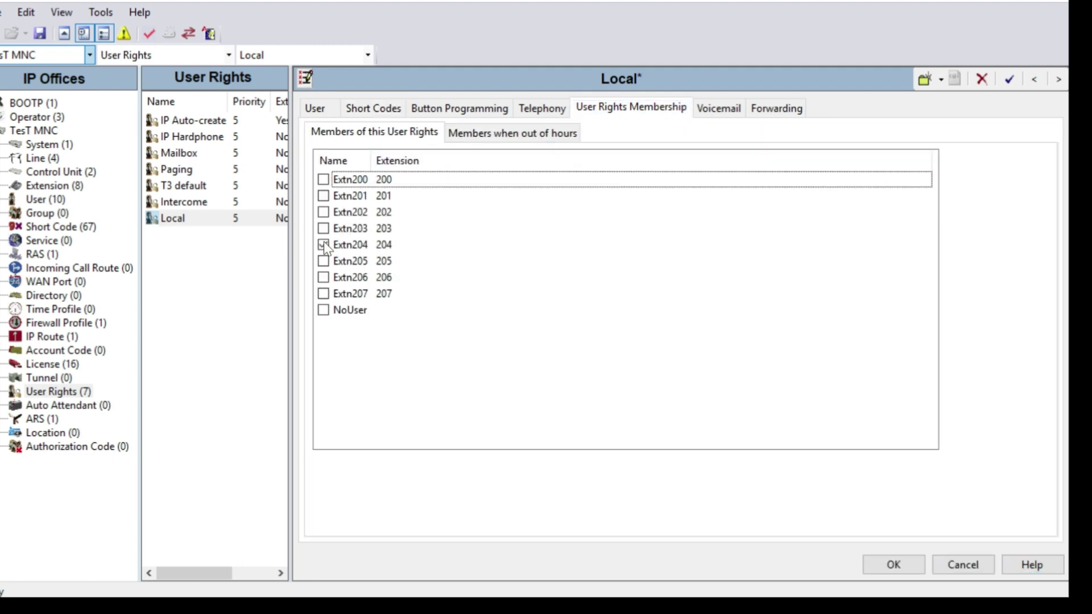
left_click(906, 566)
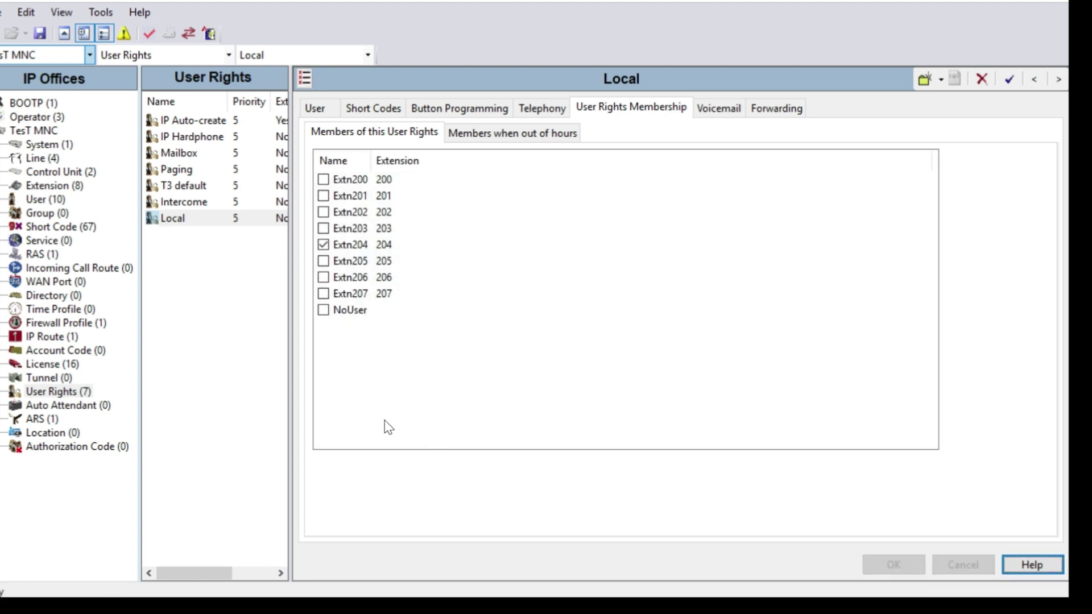
- Create another user rights record and name it National
right_click(191, 263)
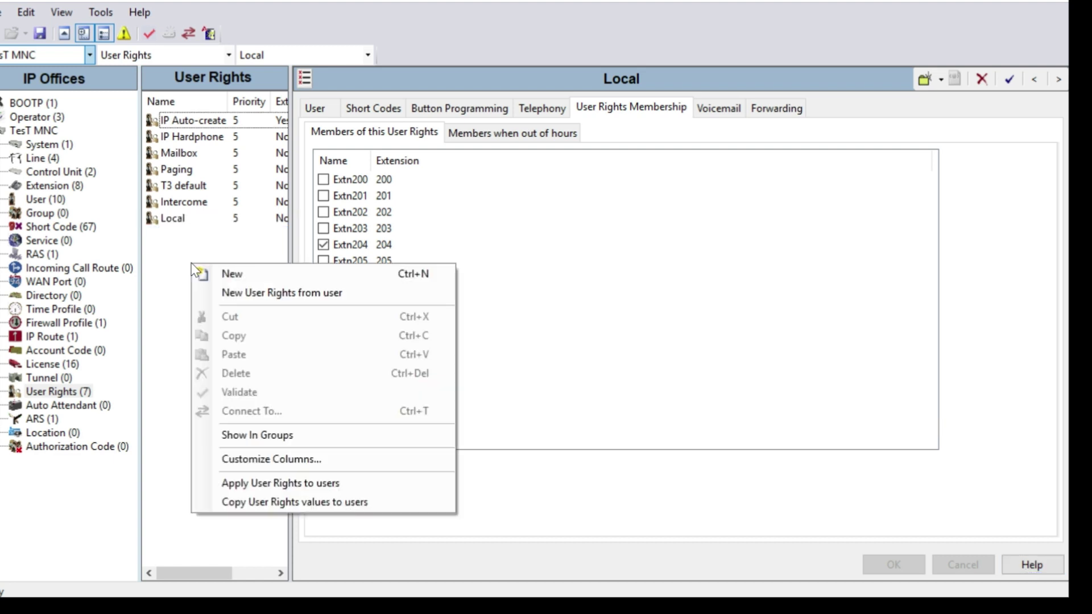
left_click(228, 278)
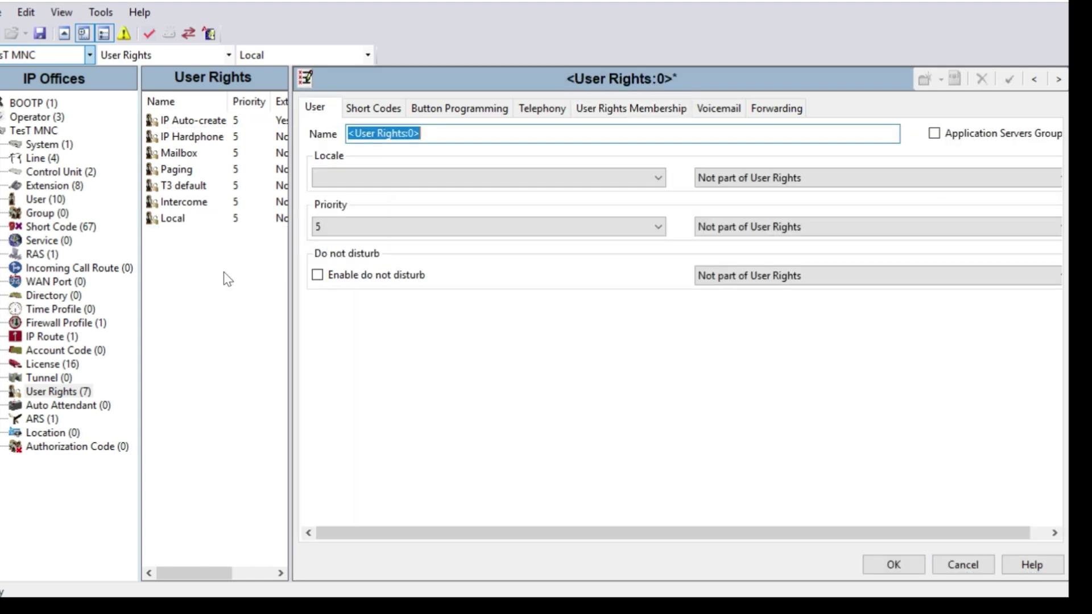
type("Nationa")
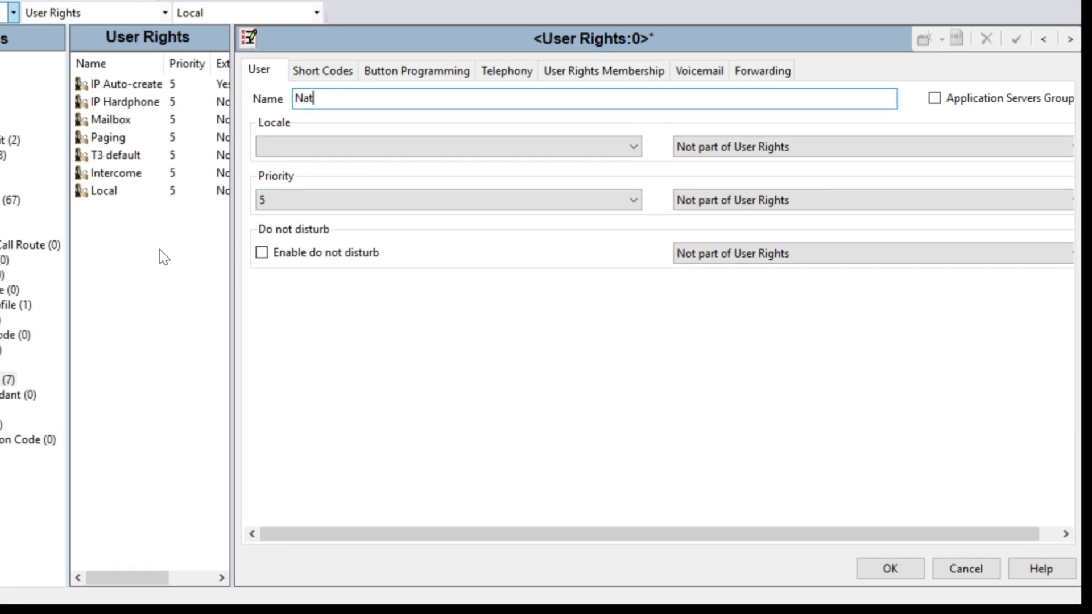
type("l")
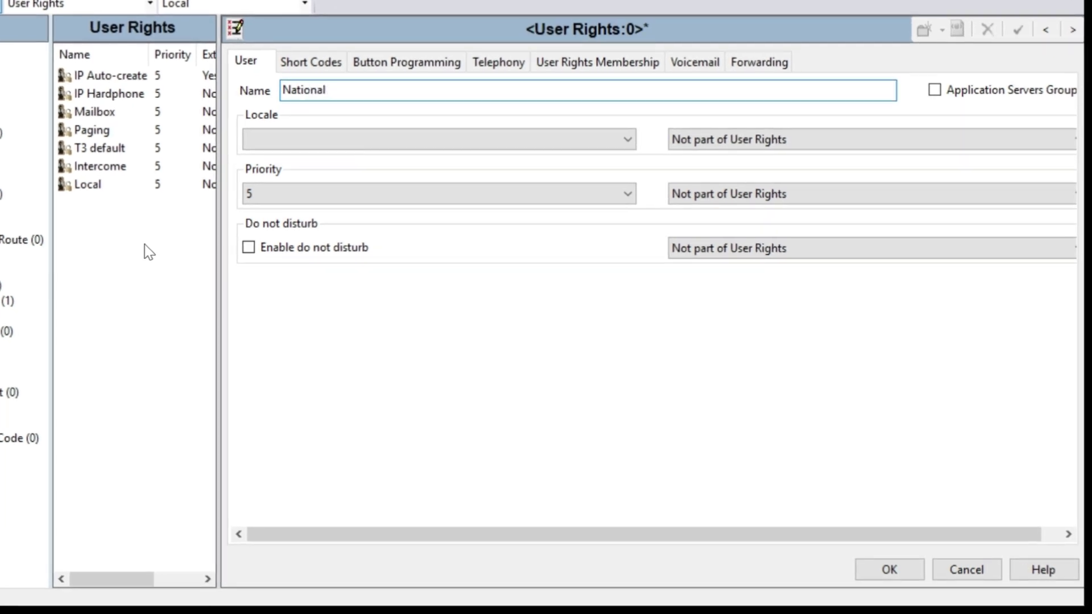
- Make short codes apply to the new record and add short code 9N dialling N
left_click(332, 64)
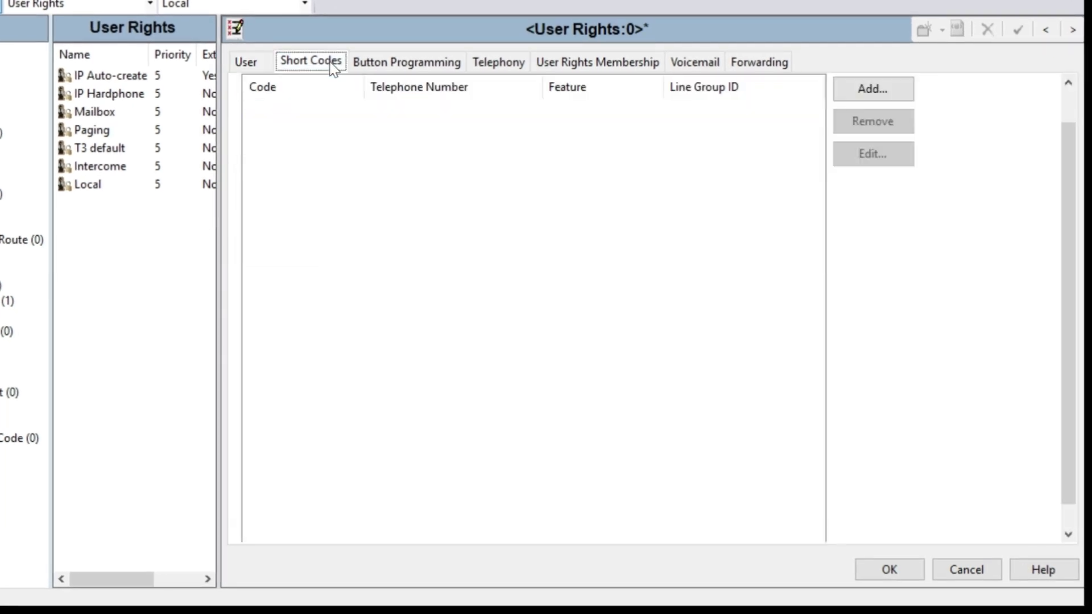
scroll(1067, 142, "up", 1)
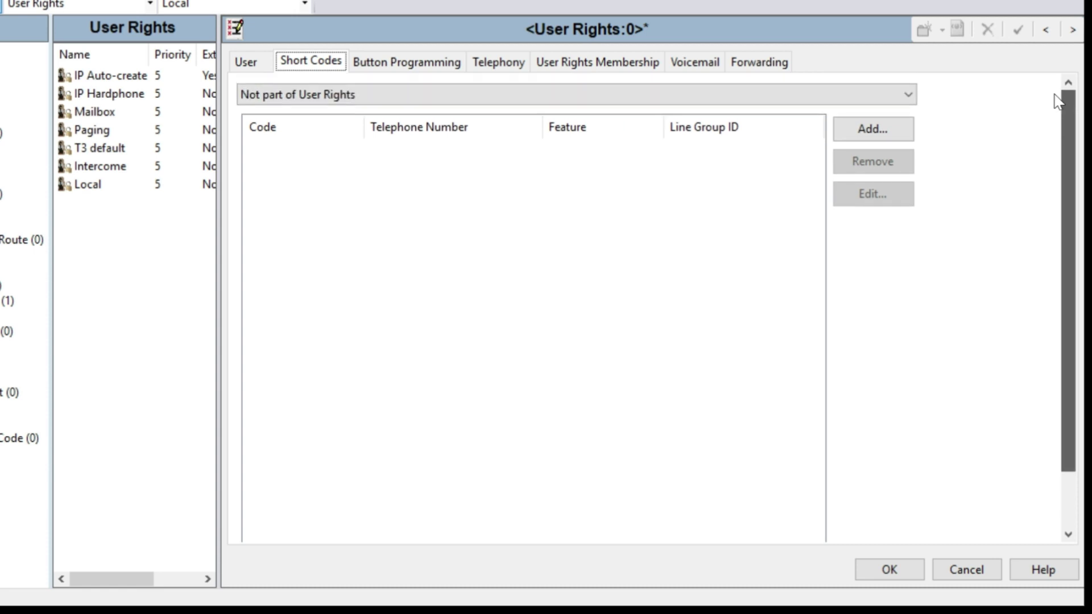
left_click(317, 101)
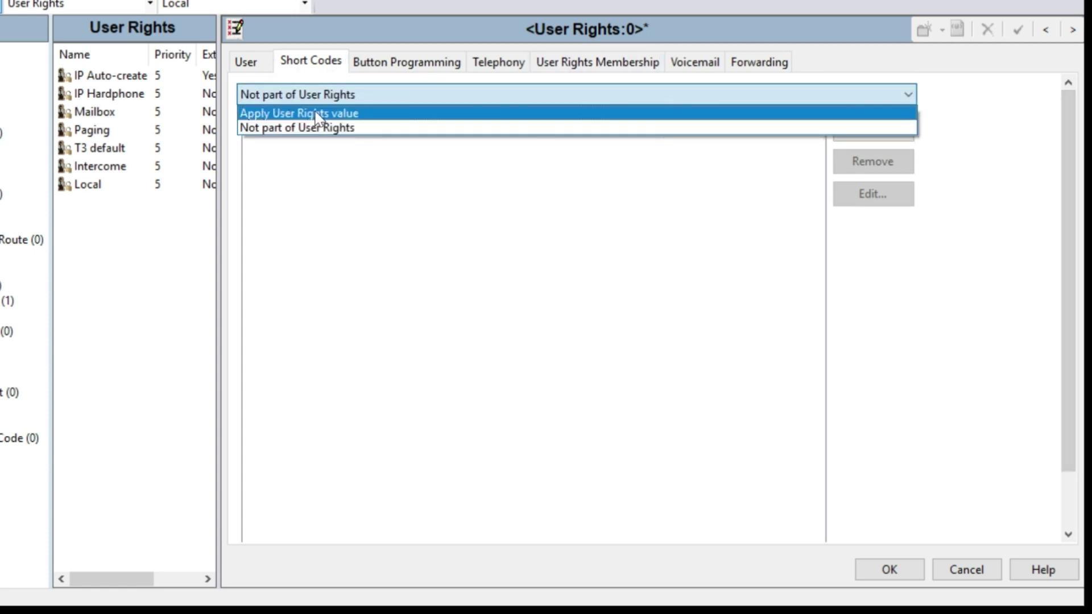
left_click(319, 115)
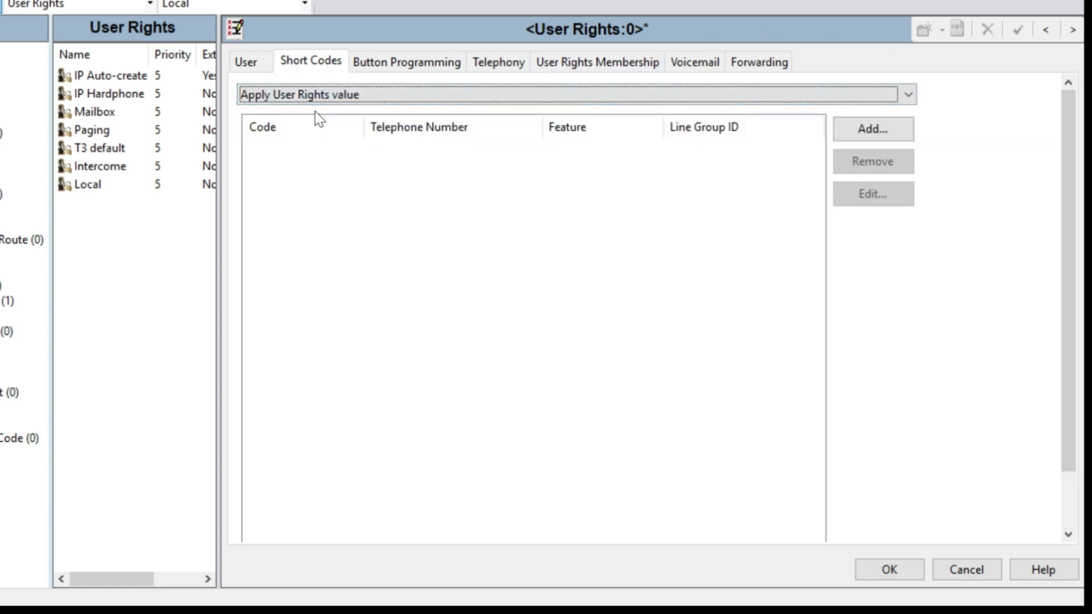
left_click(870, 131)
type("9N")
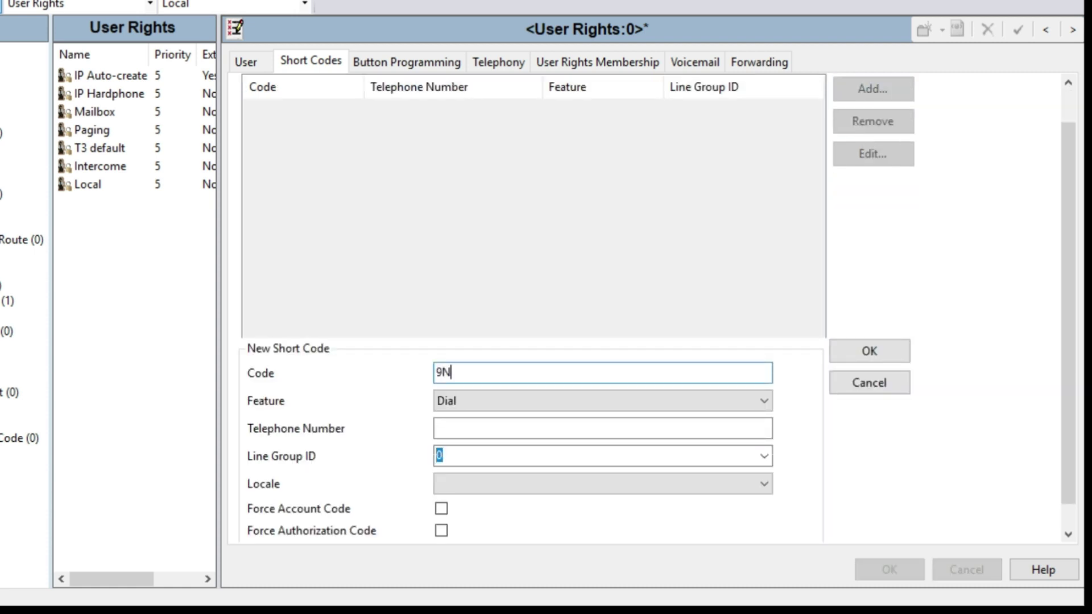
key("Tab")
key("Tab")
type("N")
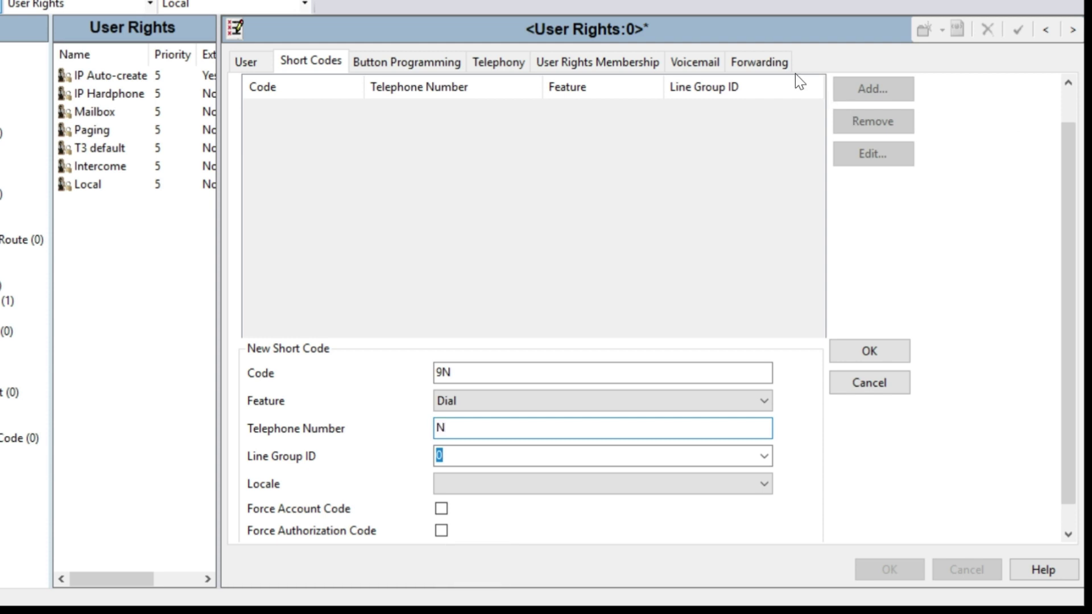
left_click(895, 357)
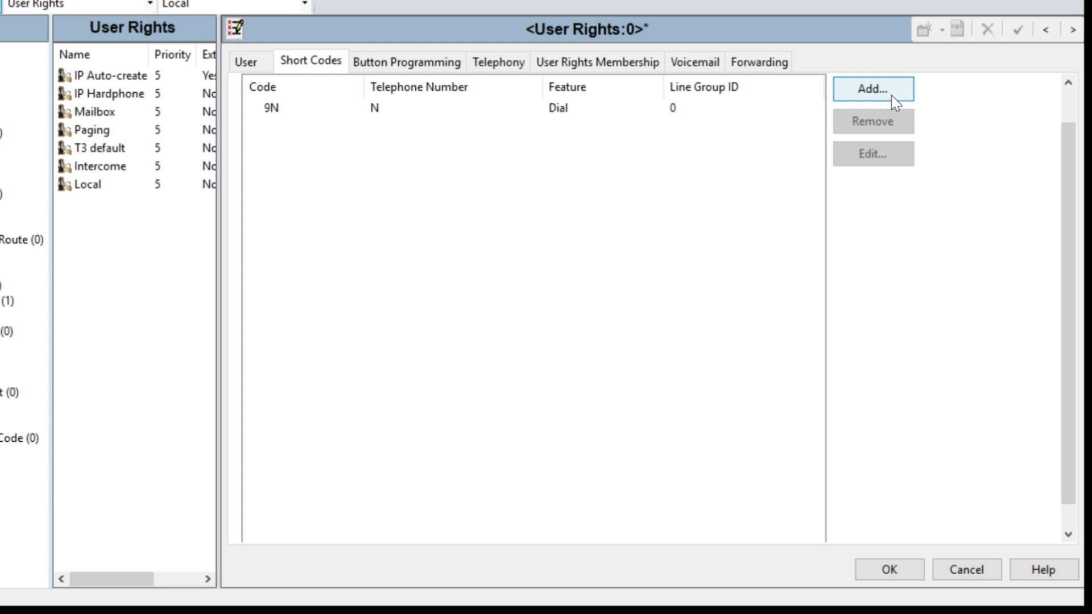
- Add a second Dial short code, 90, with telephone number 0N
left_click(873, 90)
type("90")
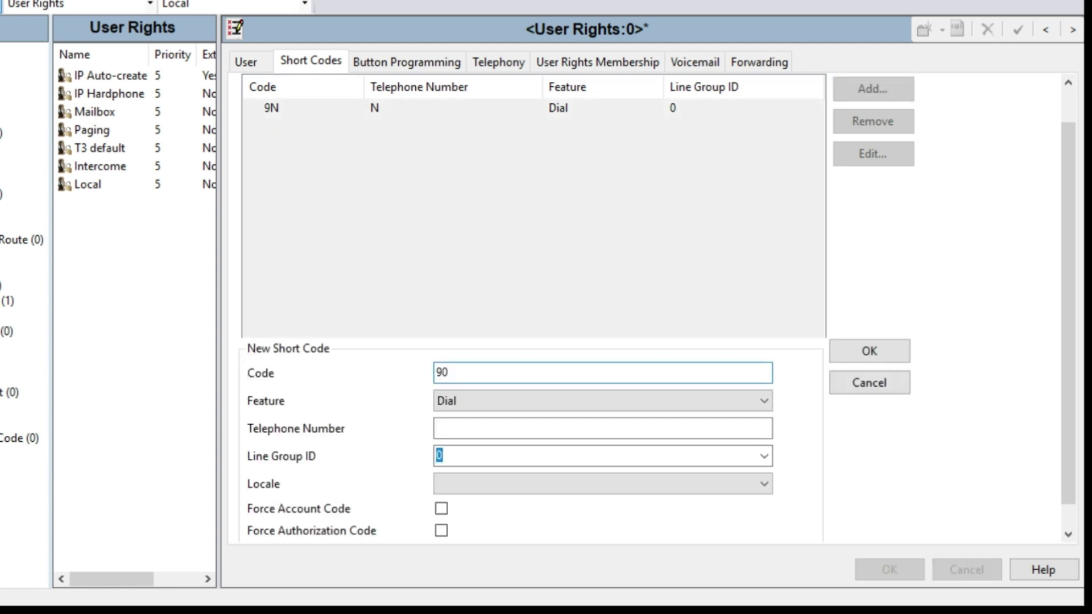
key("Tab")
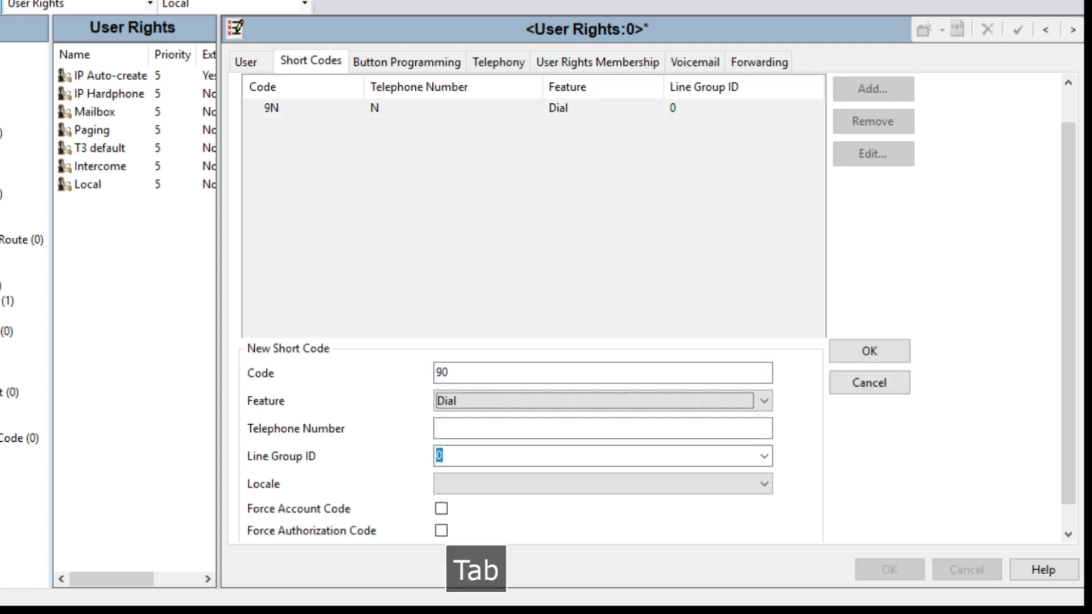
key("Tab")
type("0N")
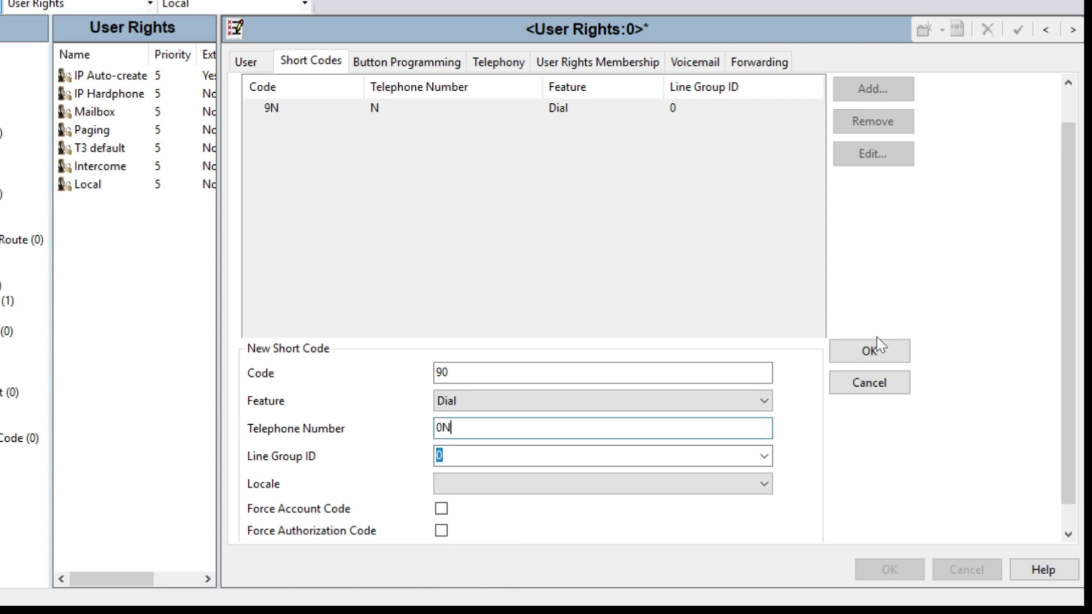
left_click(868, 351)
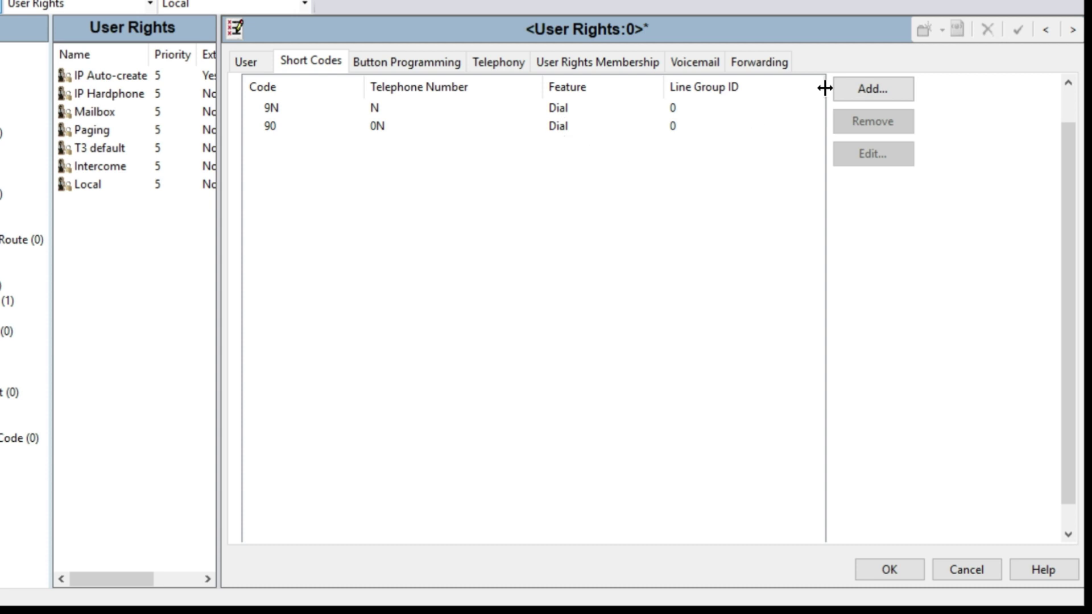
- Add short code 900 with feature Barred for 00N and commit the National record
left_click(873, 91)
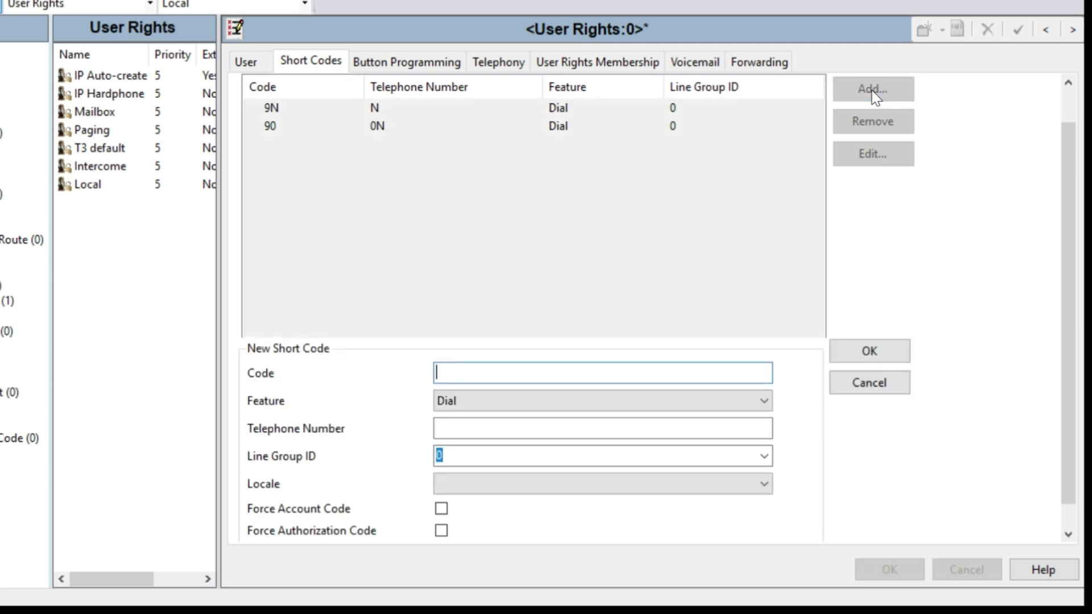
type("900")
key("Tab")
key("b")
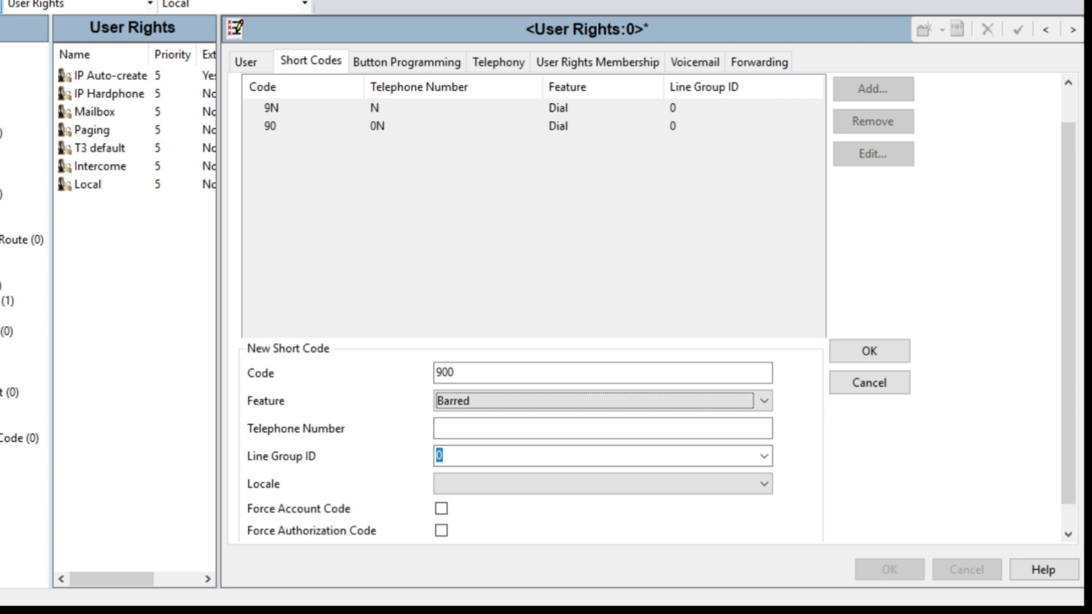
key("Tab")
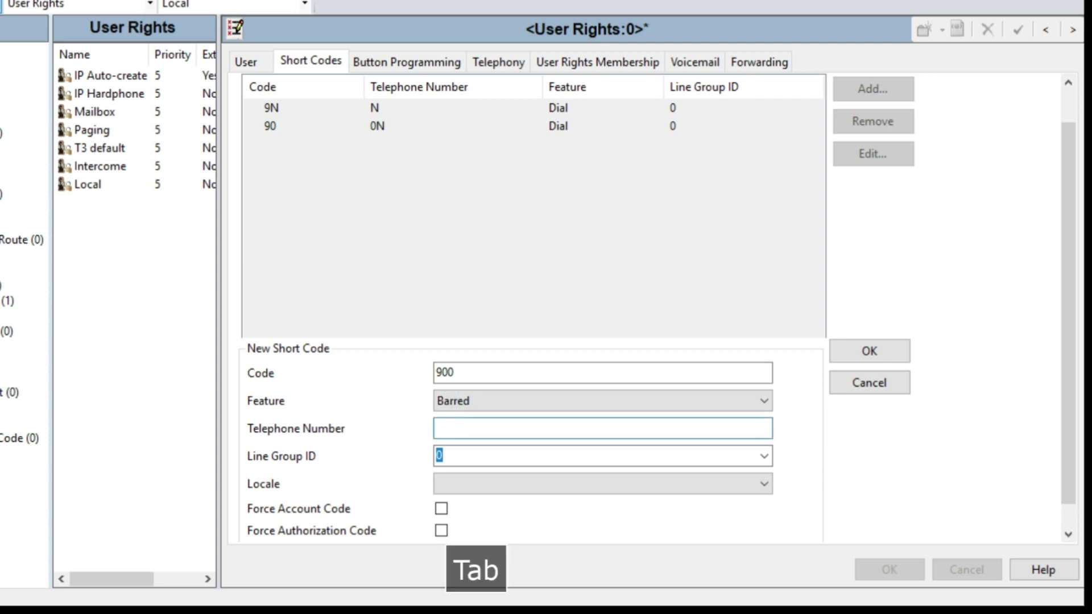
type("00N")
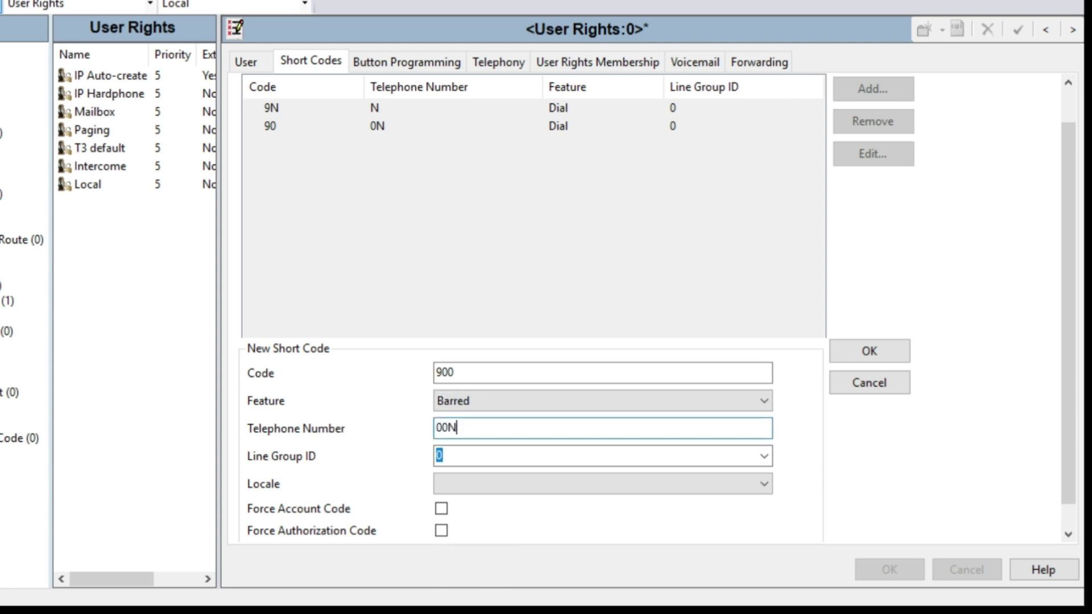
left_click(863, 351)
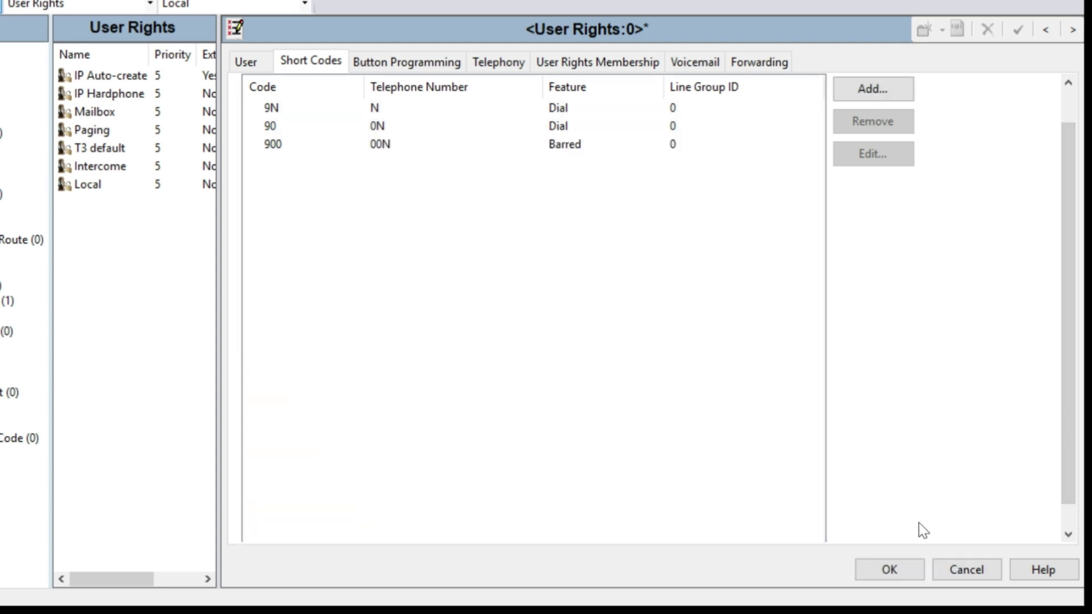
left_click(890, 569)
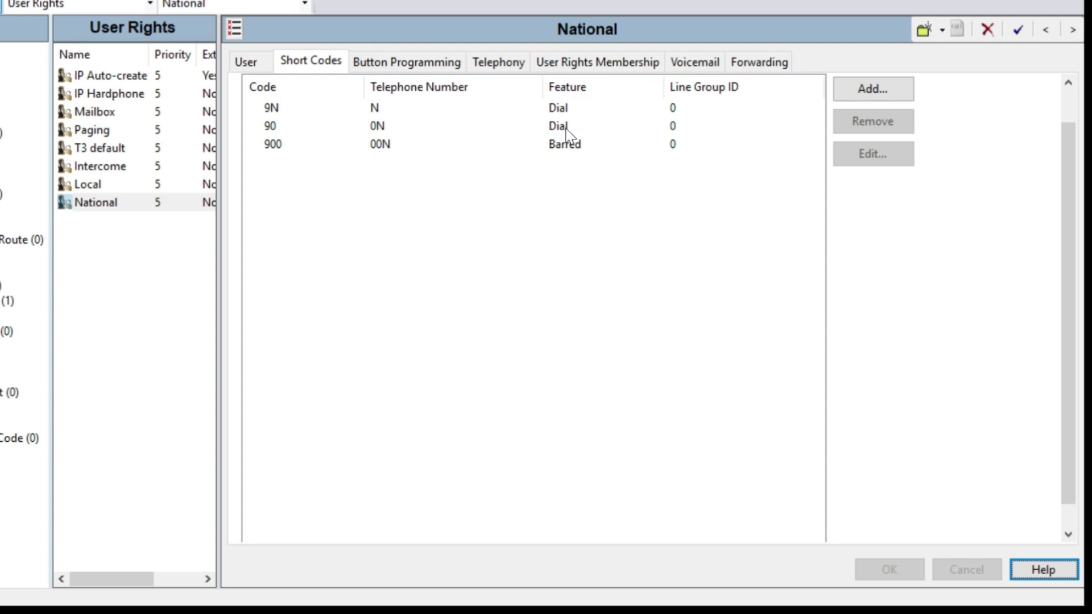
- Tick Extn206 and Extn207 in National's membership list and save the change
left_click(570, 65)
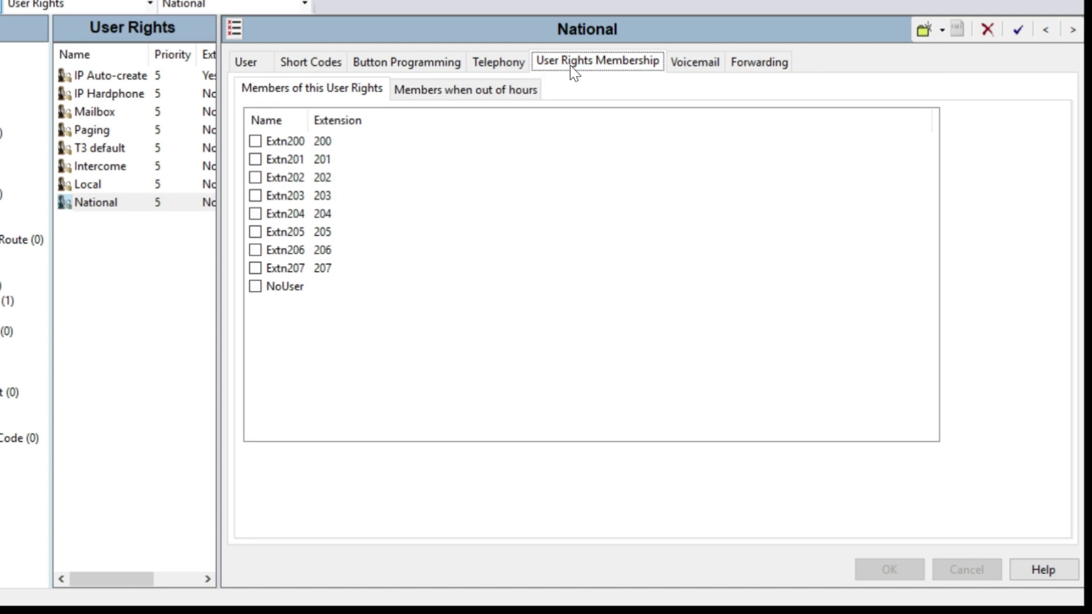
left_click(256, 268)
left_click(255, 249)
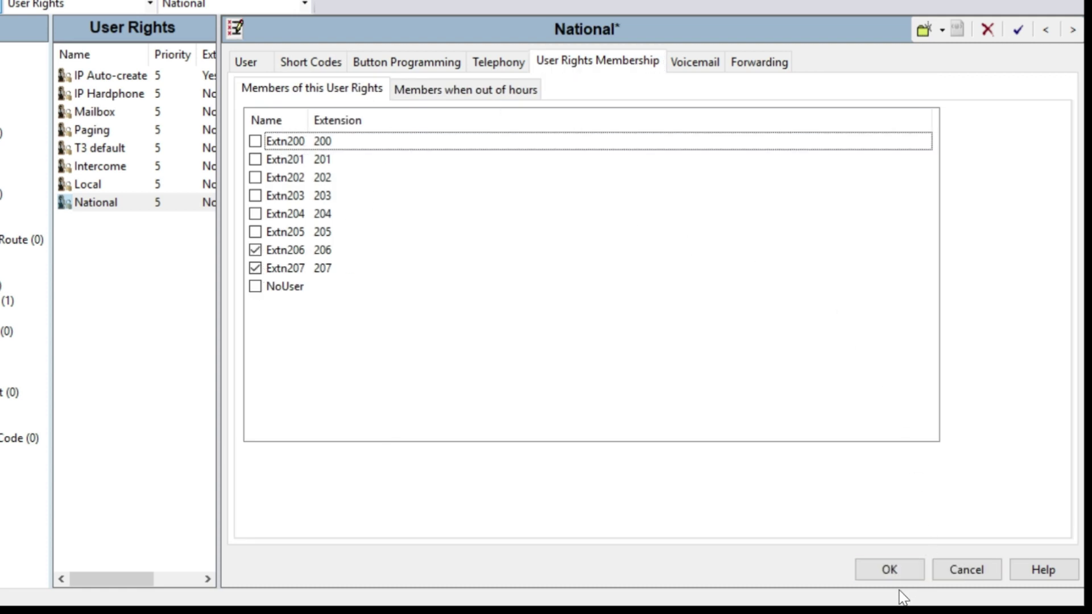
left_click(888, 569)
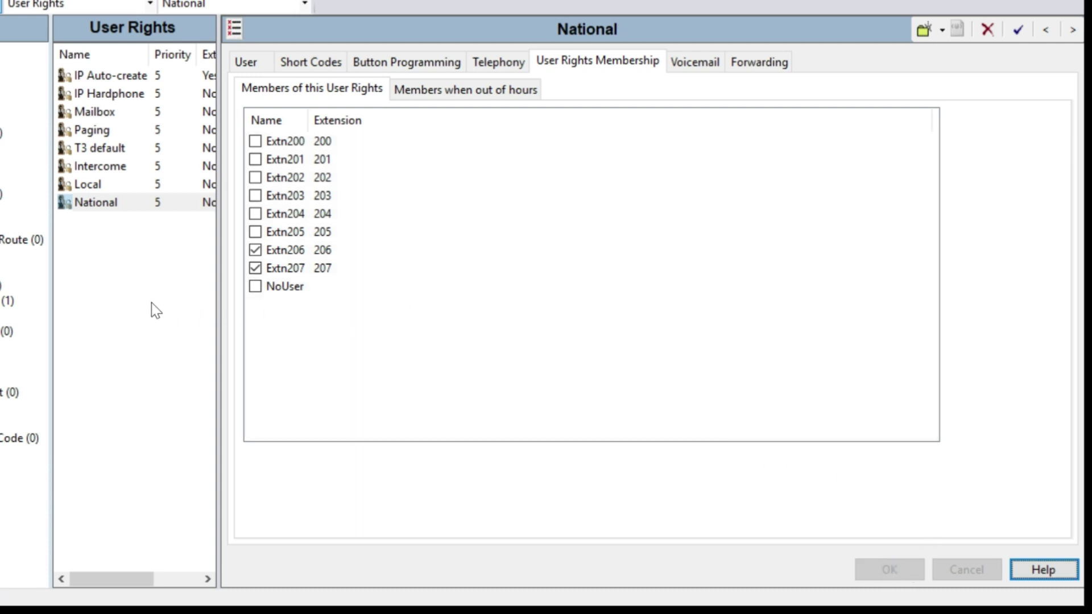
- Create a new user rights record named International
right_click(117, 276)
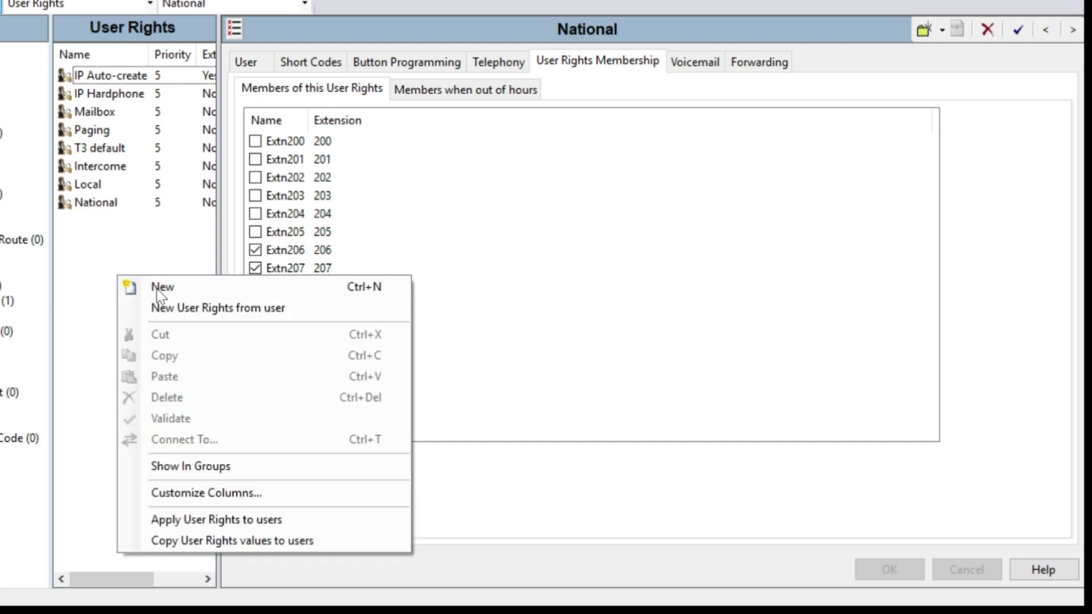
left_click(191, 288)
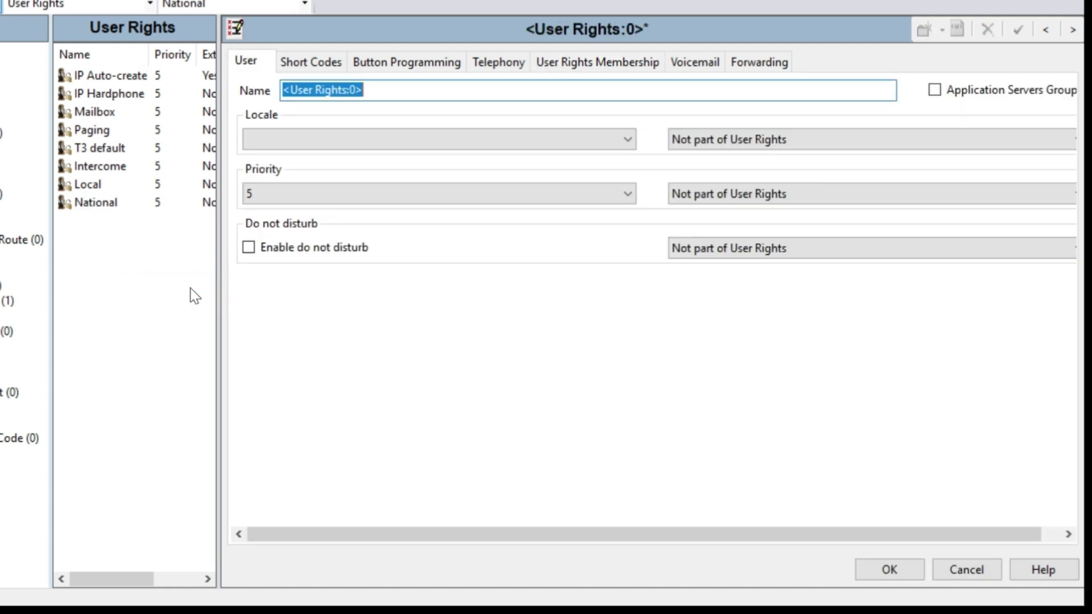
type("Inter")
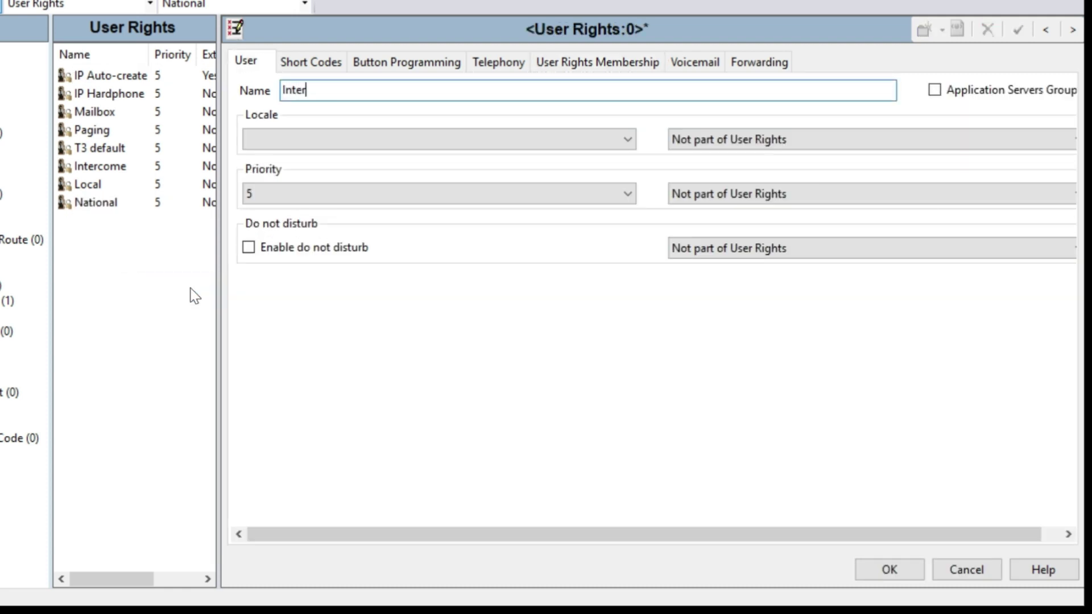
type("nat")
key("BackSpace")
type("tional")
- Make short codes apply and add short code 900 dialling 00N
left_click(319, 64)
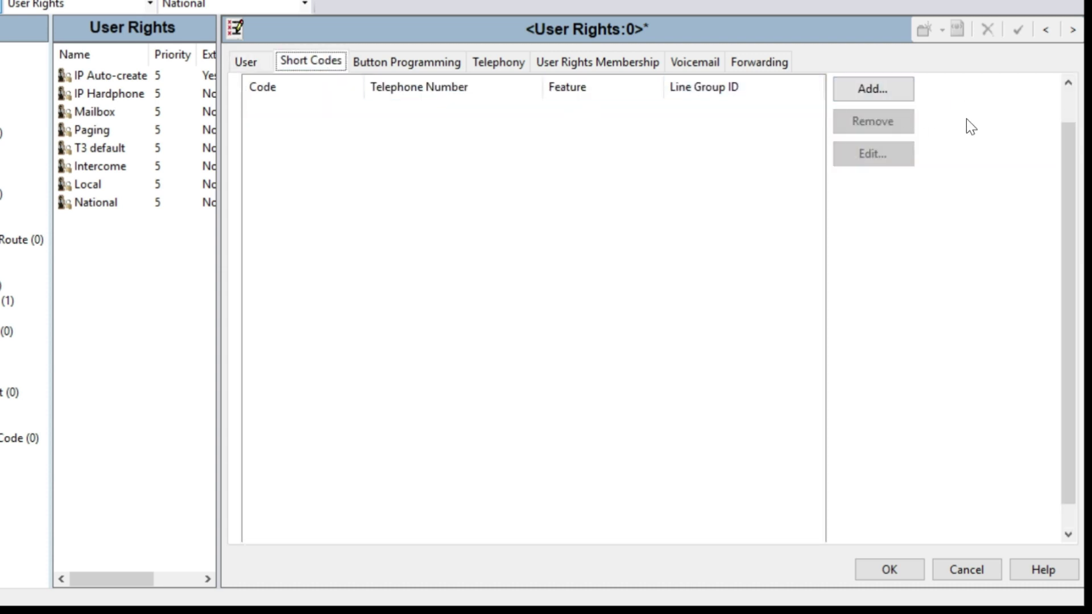
left_click_drag(1067, 158, 1066, 126)
left_click(848, 93)
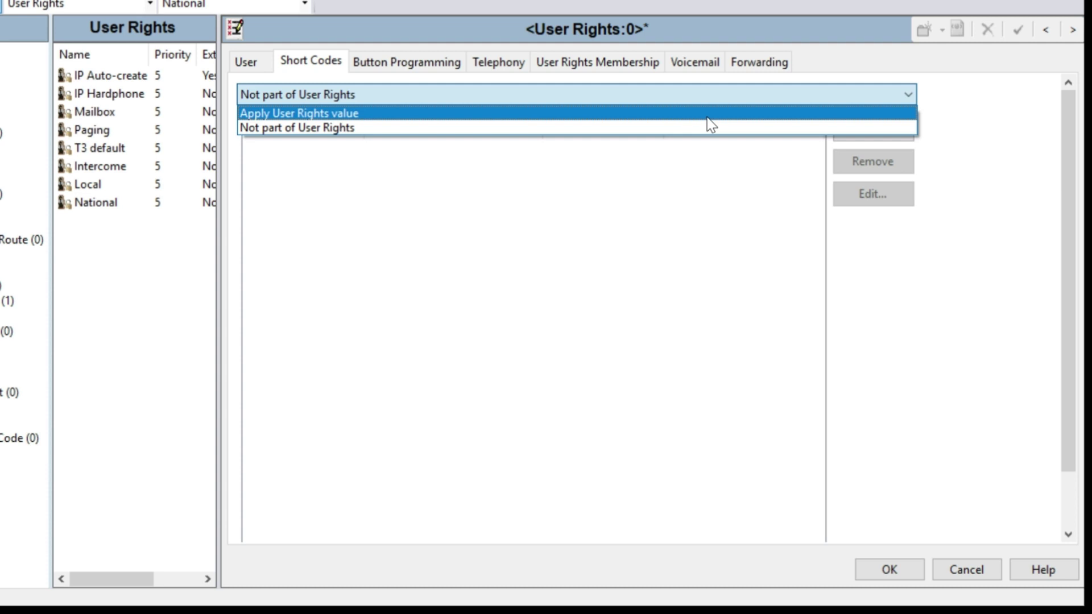
left_click(707, 117)
left_click(878, 133)
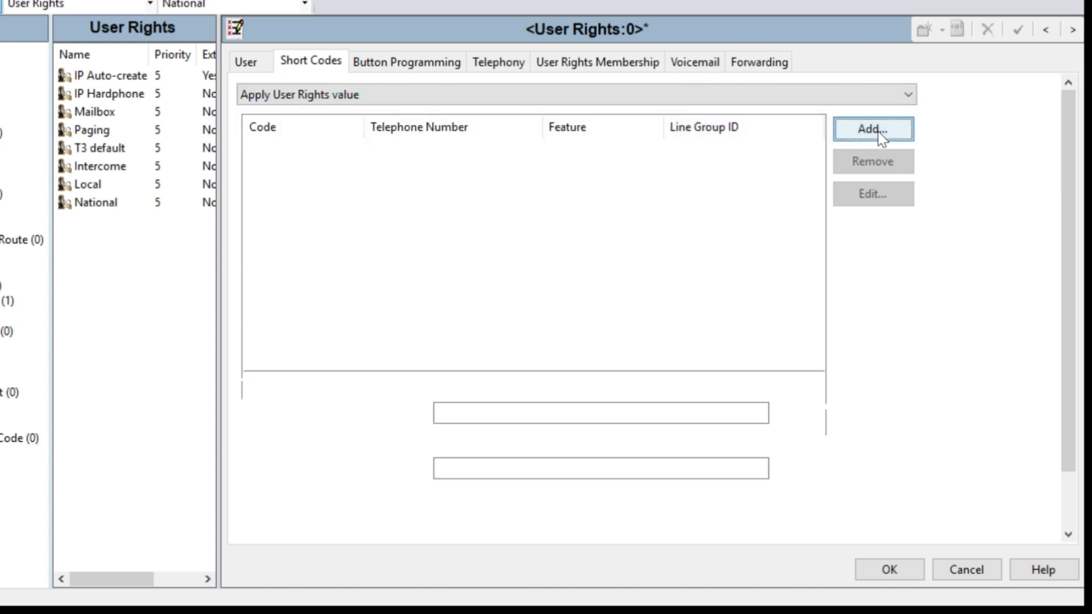
type("900")
key("Tab")
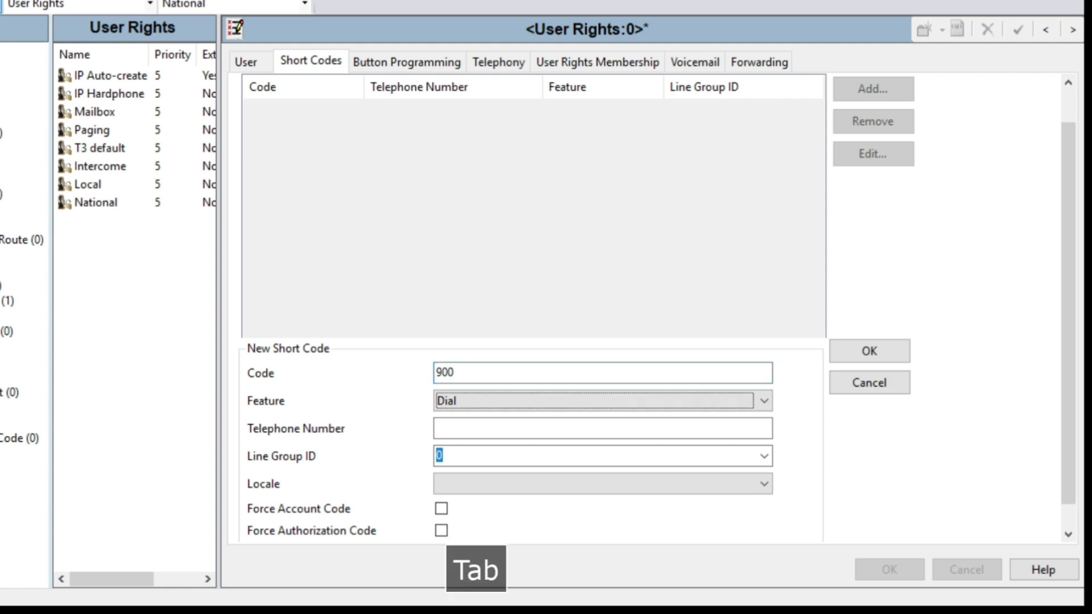
key("Tab")
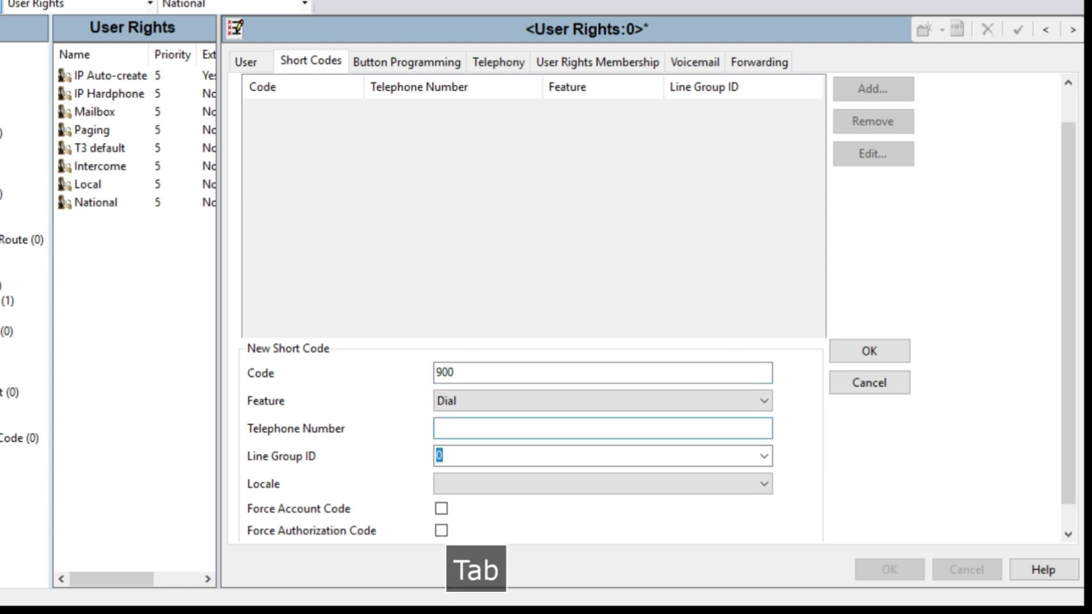
type("00N")
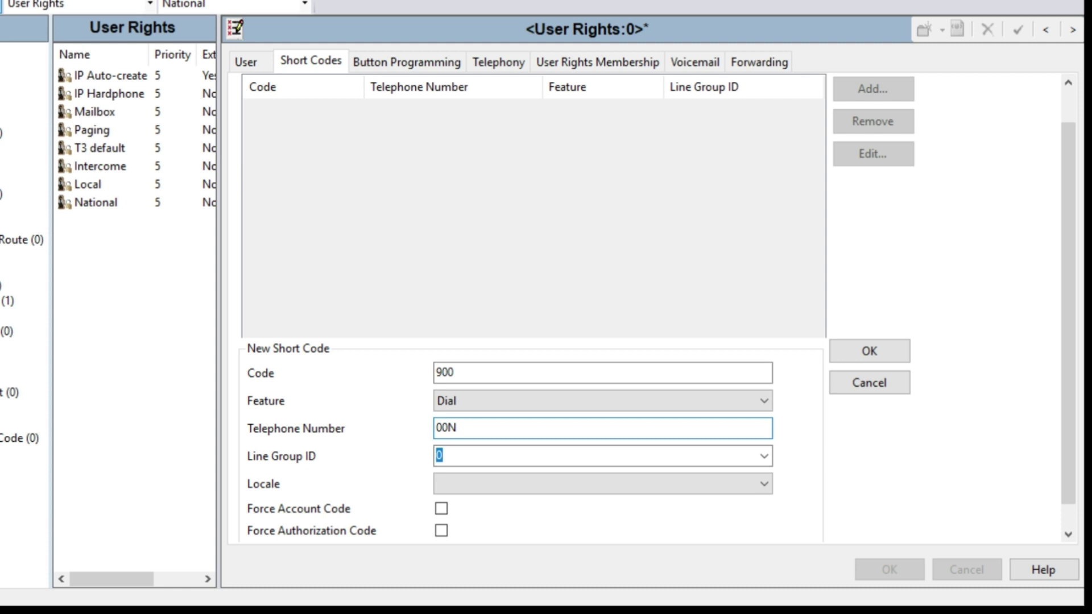
left_click(883, 354)
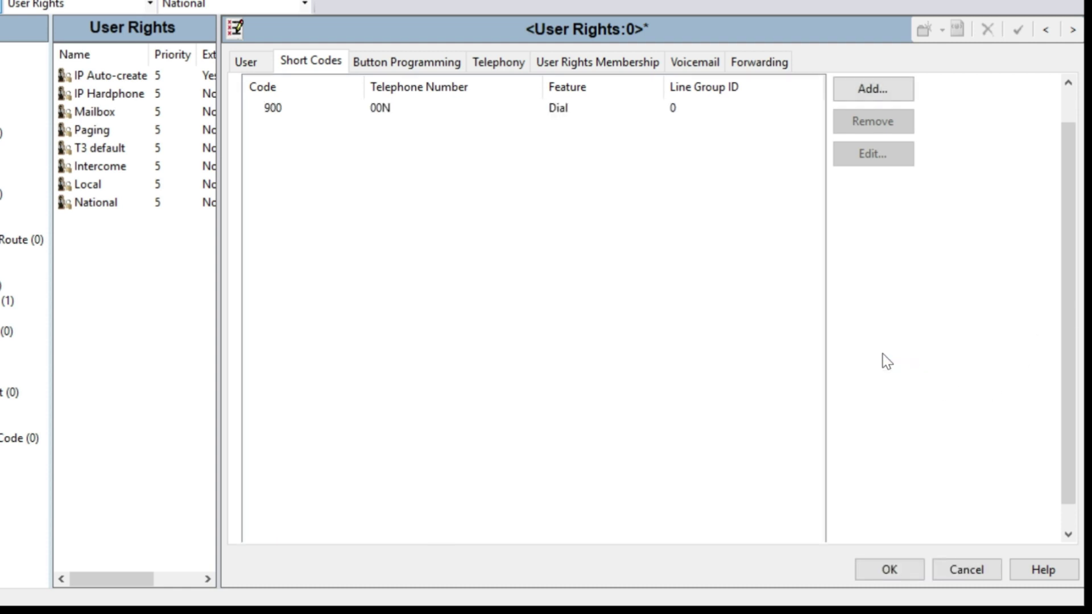
- Commit the International record, then tick Extn202 as its sole member and save
left_click(888, 568)
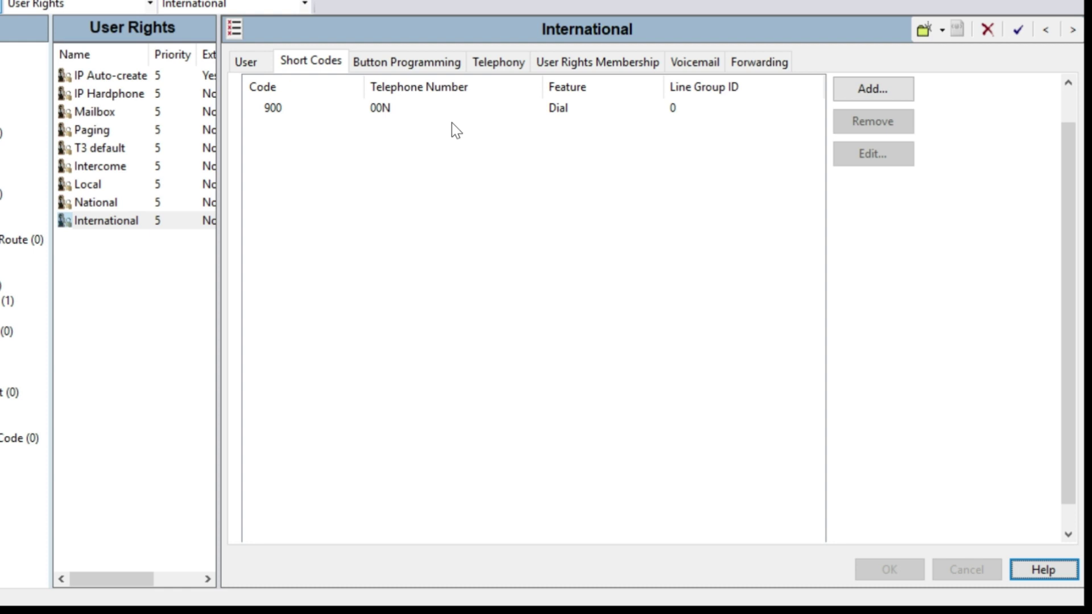
left_click(621, 65)
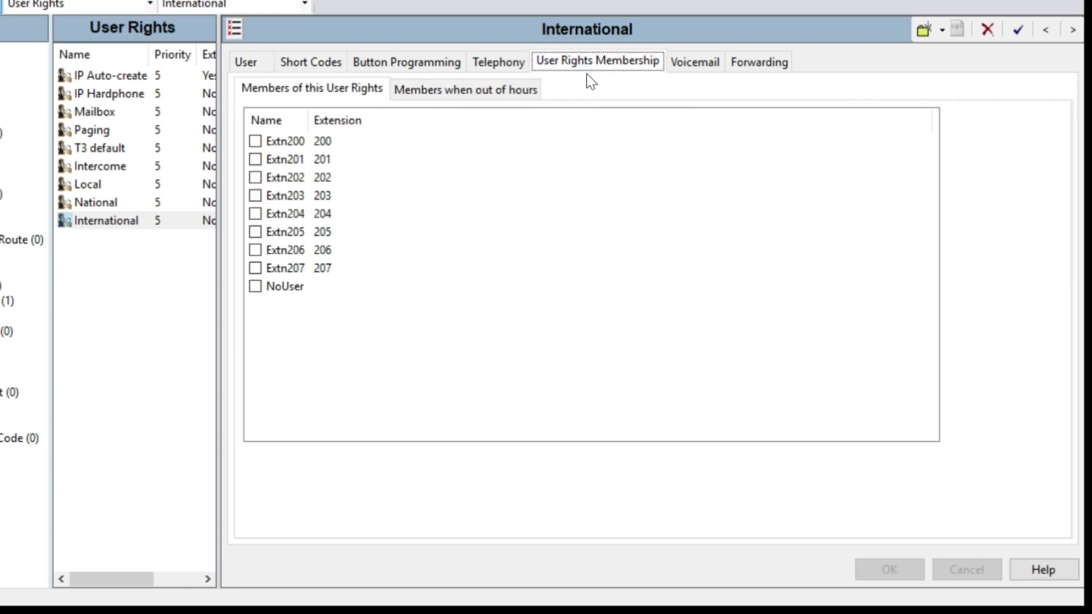
left_click(255, 179)
left_click(889, 569)
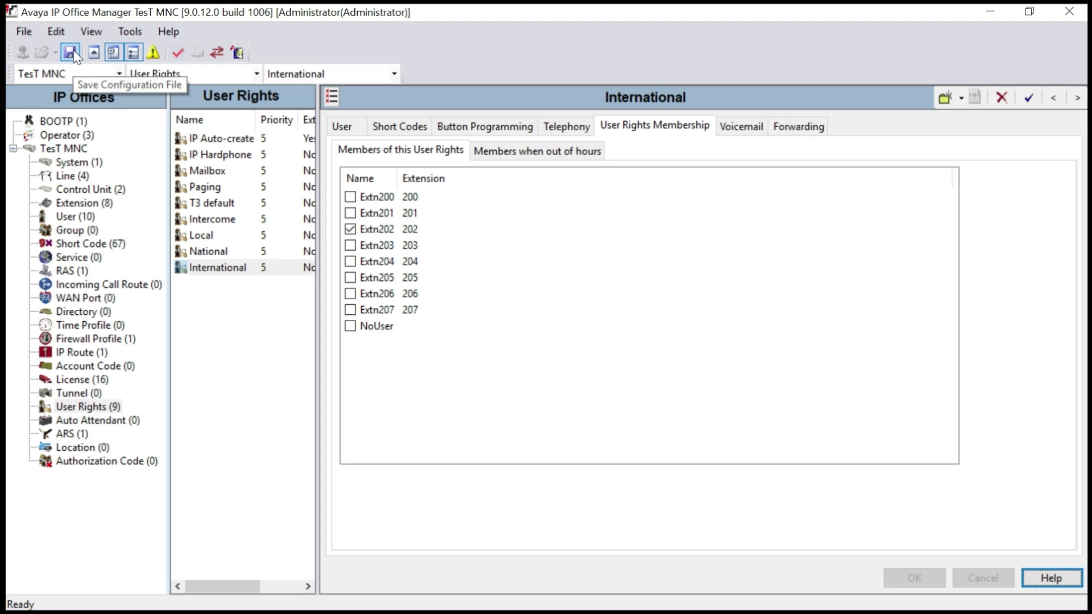
- Send the configuration to TesT MNC using Merge mode
left_click(74, 52)
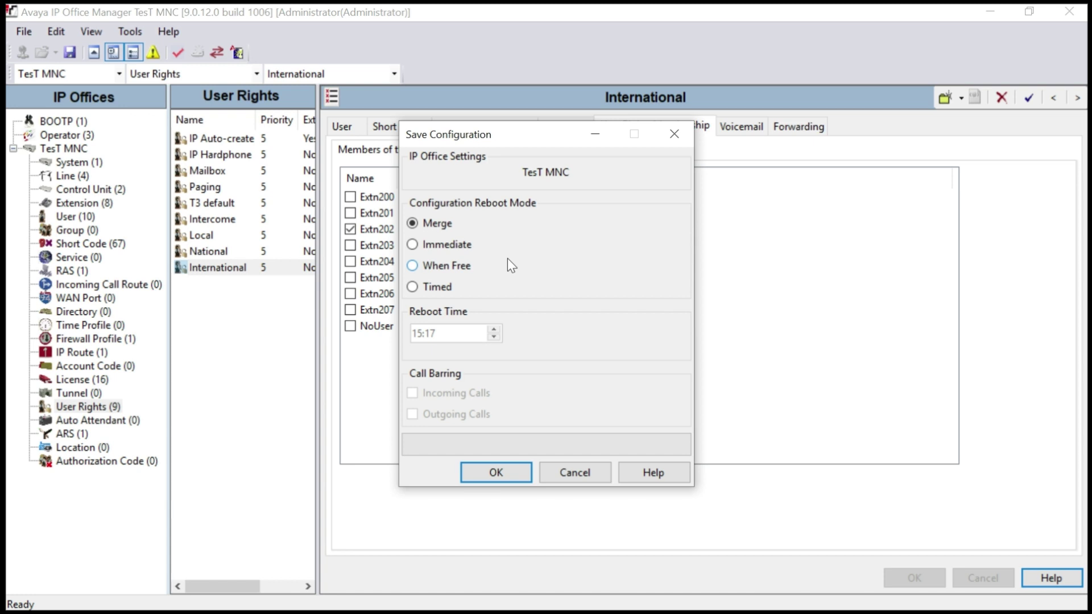
left_click(511, 466)
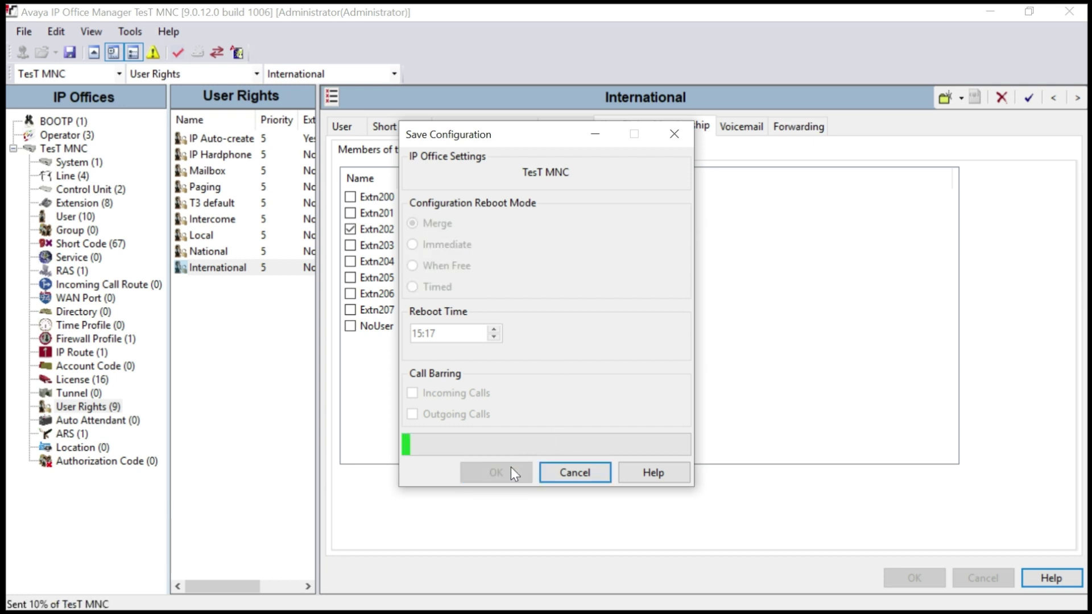